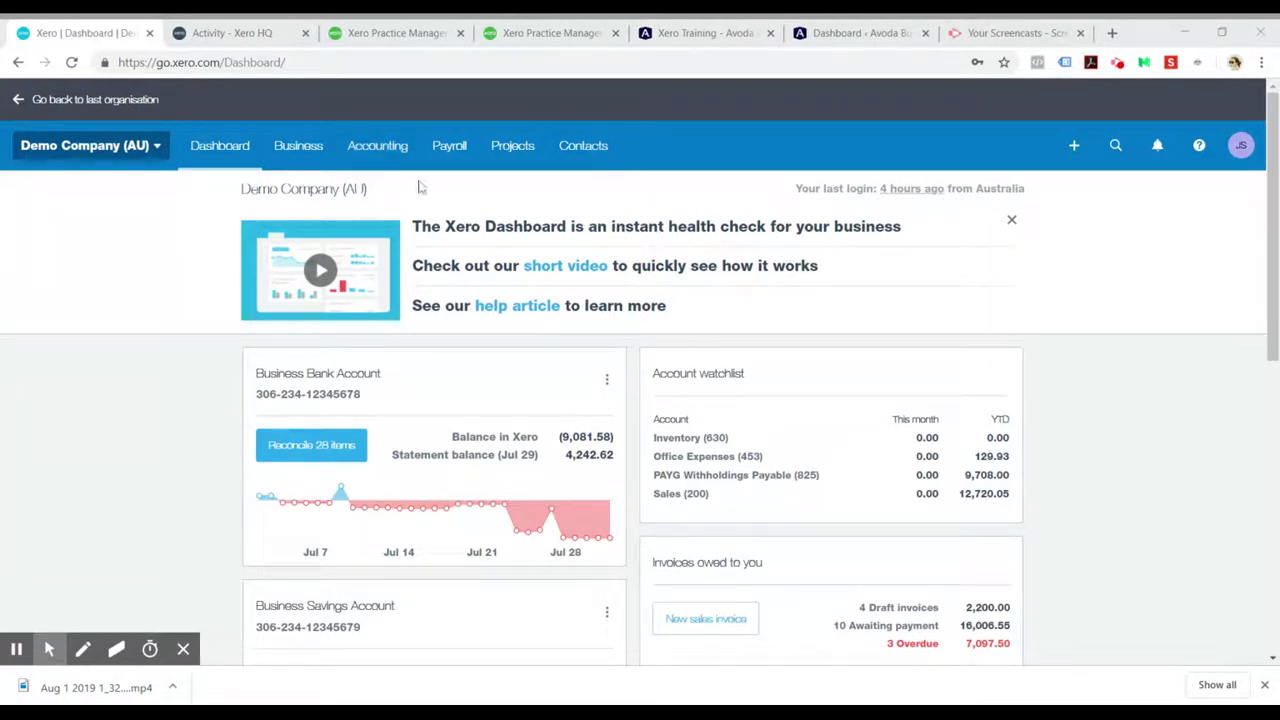
# Go to Payroll > Pay employees and scroll through the pay run history list
pyautogui.click(459, 148)
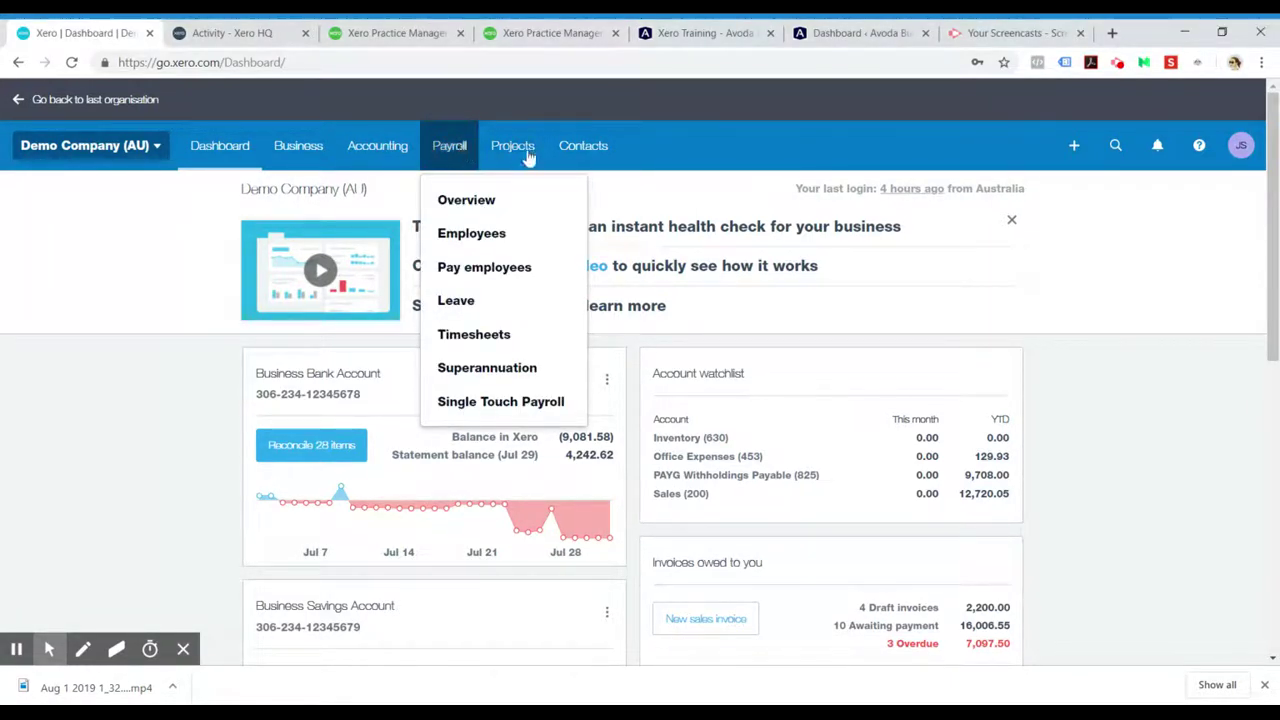
pyautogui.click(479, 270)
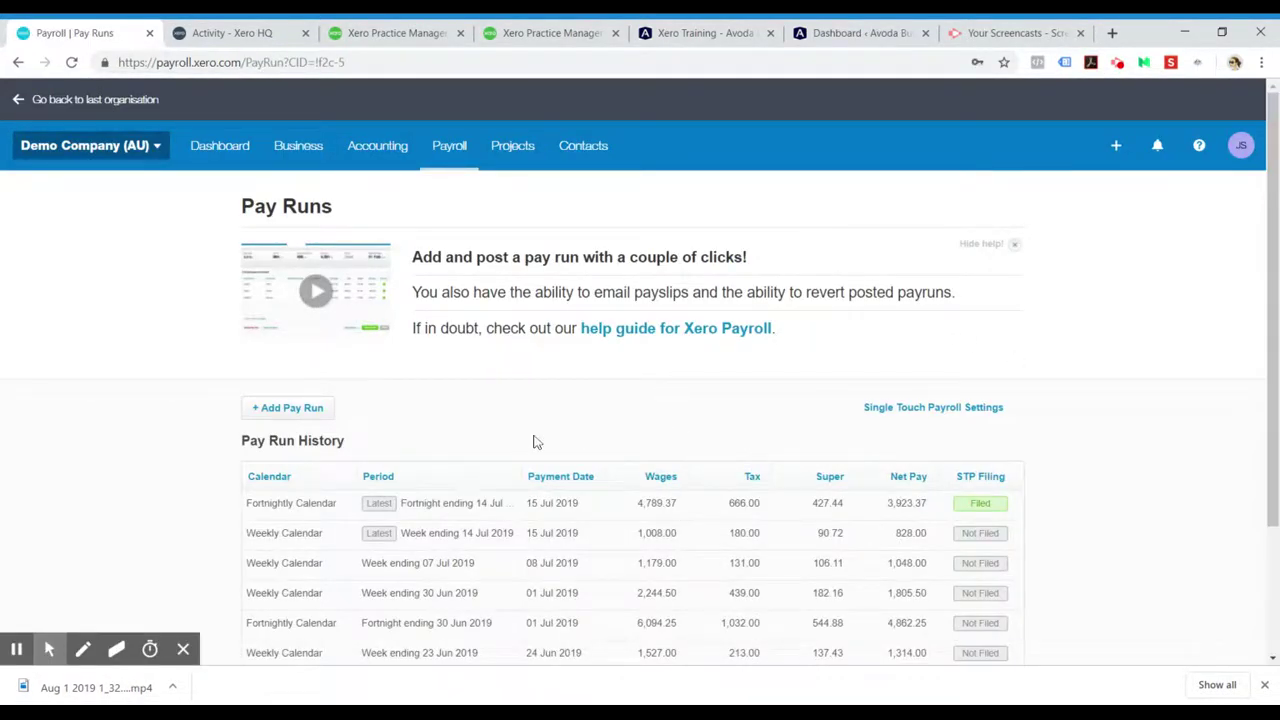
pyautogui.scroll(-2, 1254, 390)
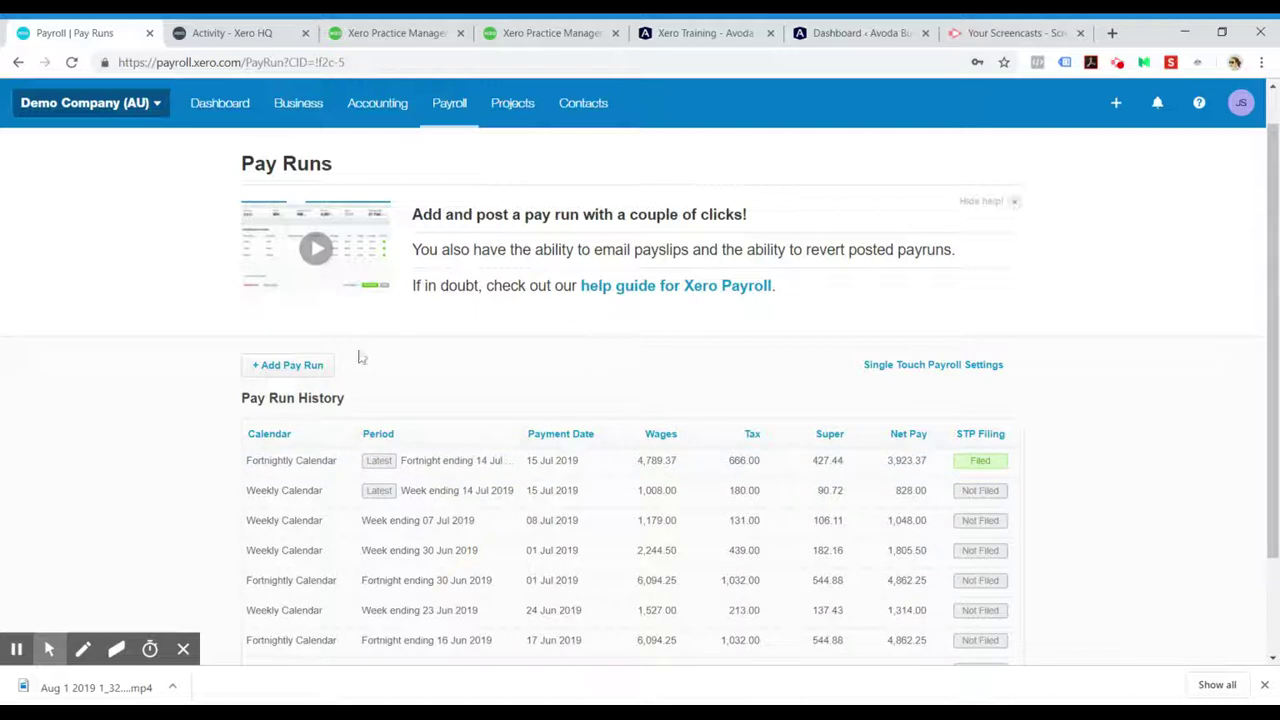
# Add a new pay run for the 'Weekly Calendar: Week ending 21 Jul 2019' period
pyautogui.click(278, 369)
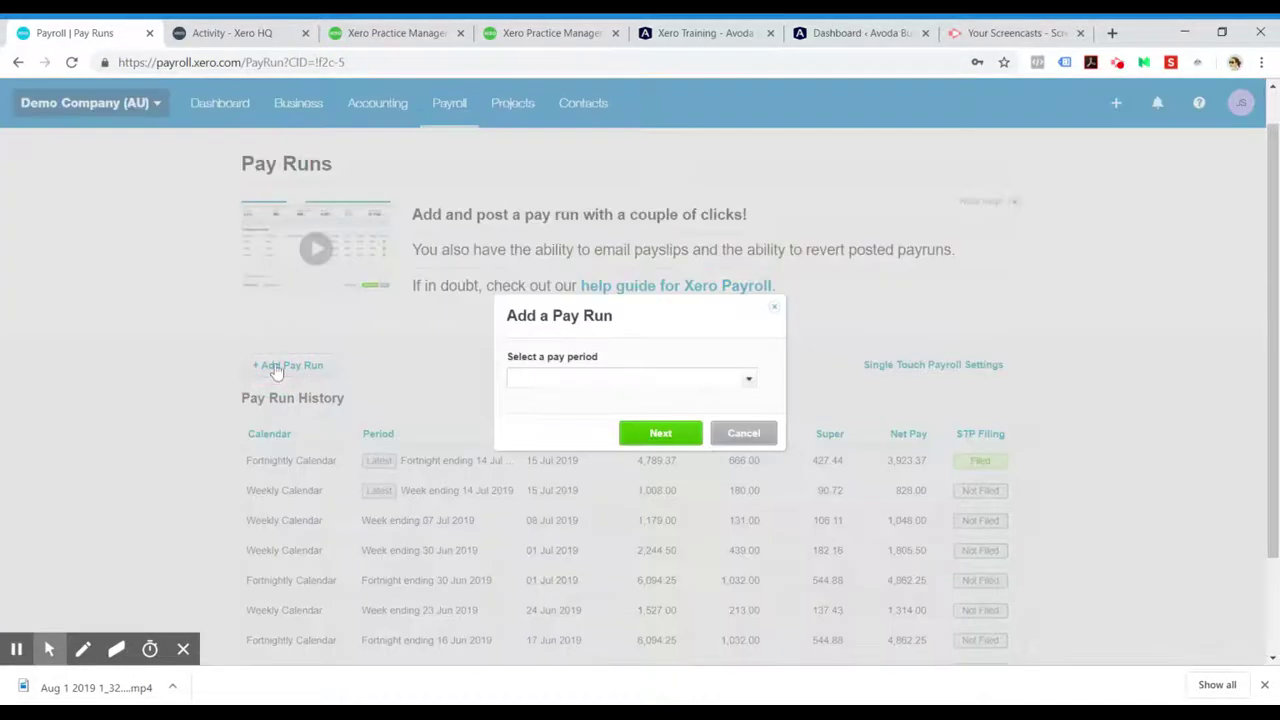
pyautogui.click(750, 380)
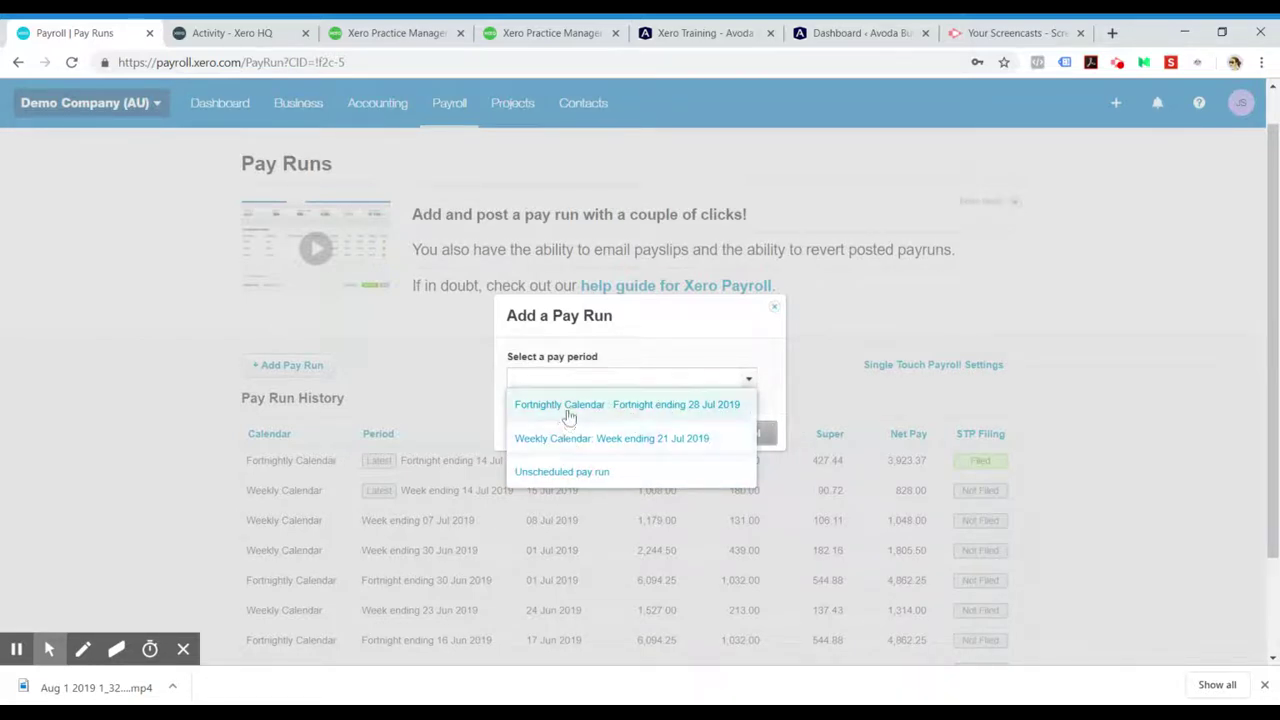
pyautogui.click(620, 438)
pyautogui.click(672, 438)
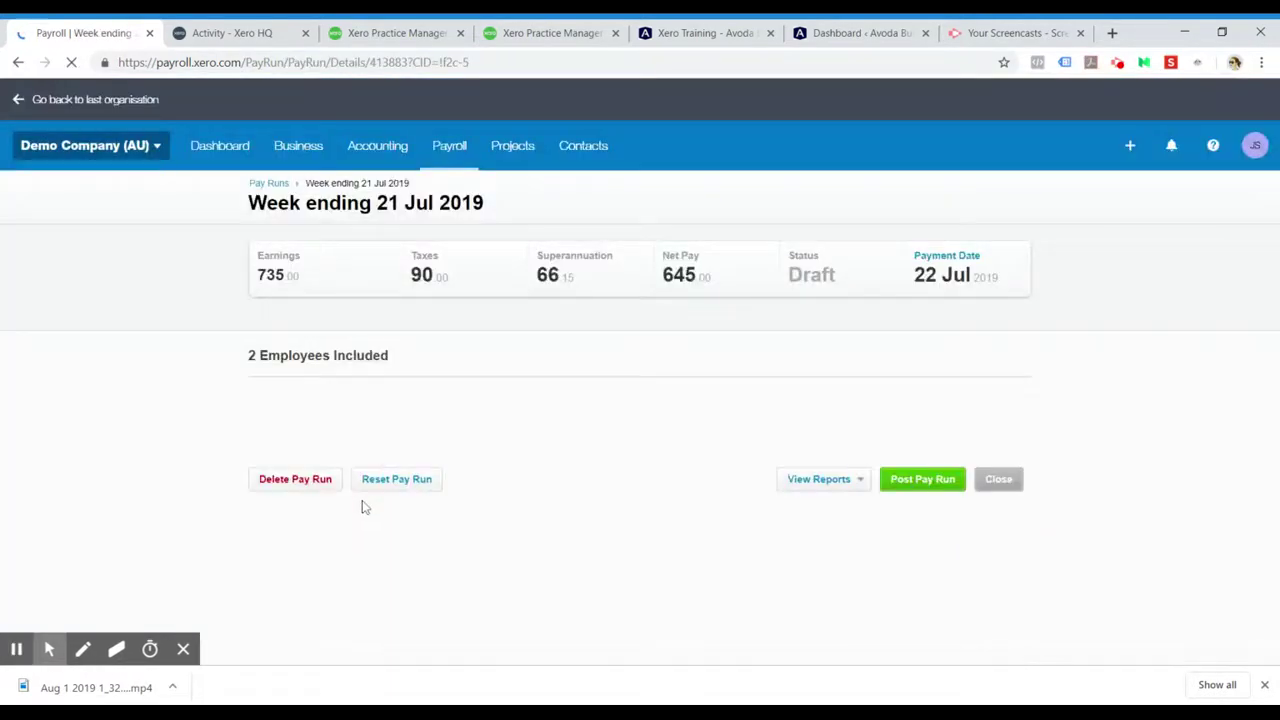
pyautogui.click(1132, 478)
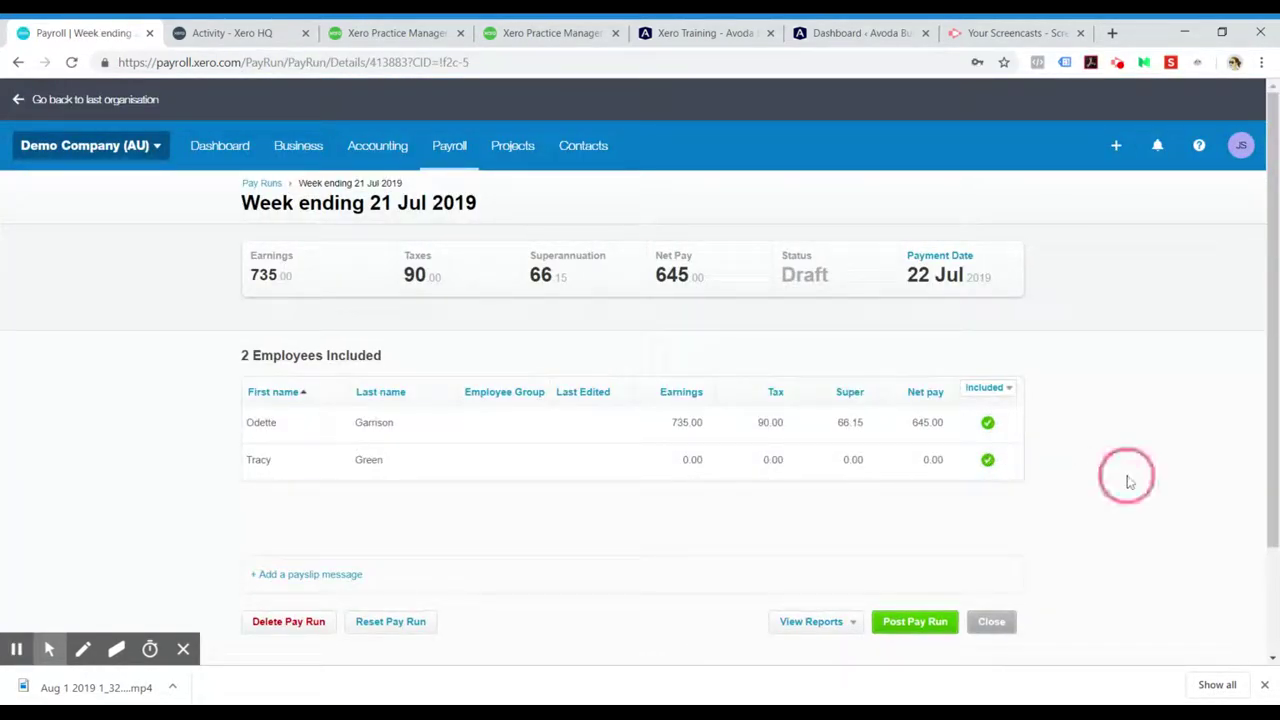
pyautogui.scroll(-1, 1120, 478)
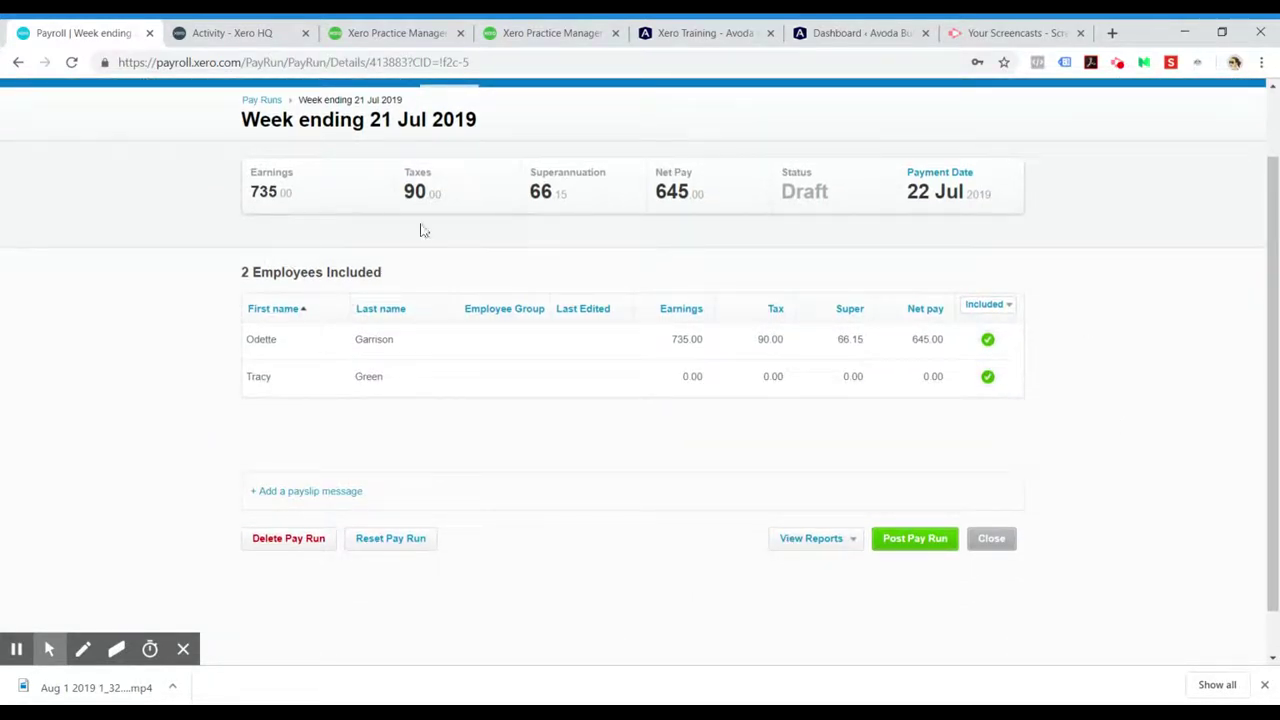
pyautogui.scroll(1, 420, 230)
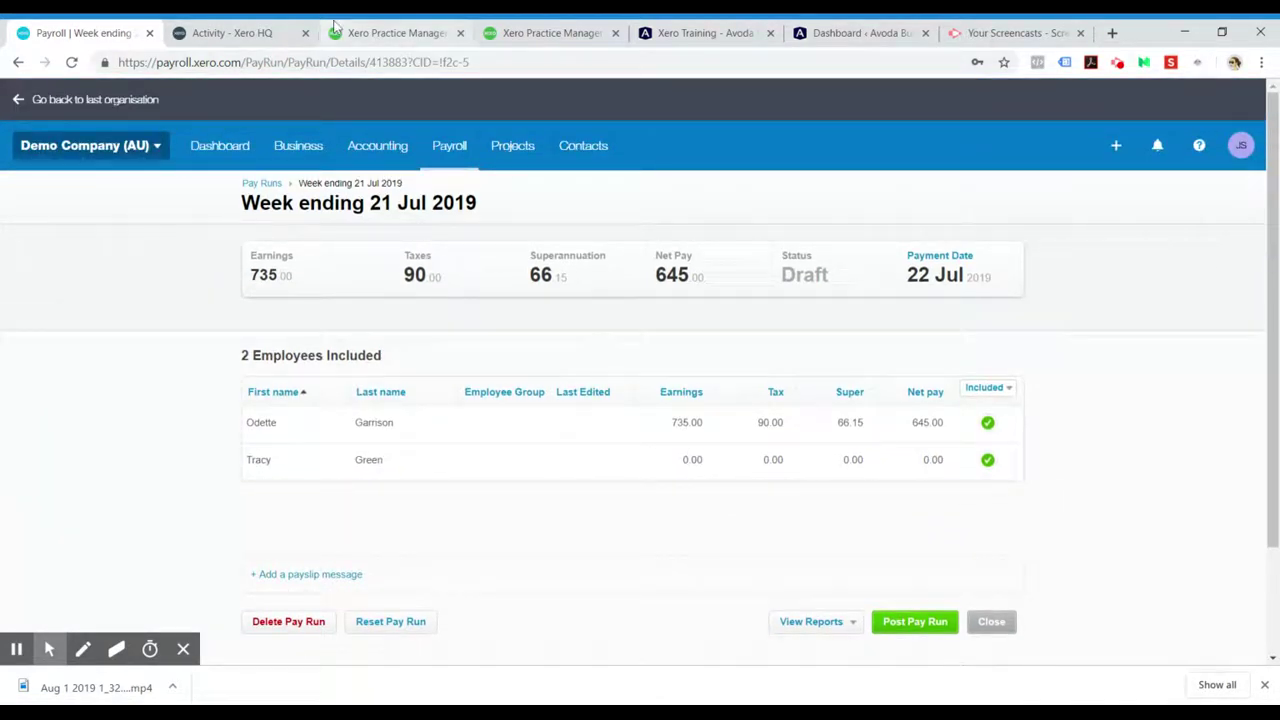
pyautogui.click(450, 150)
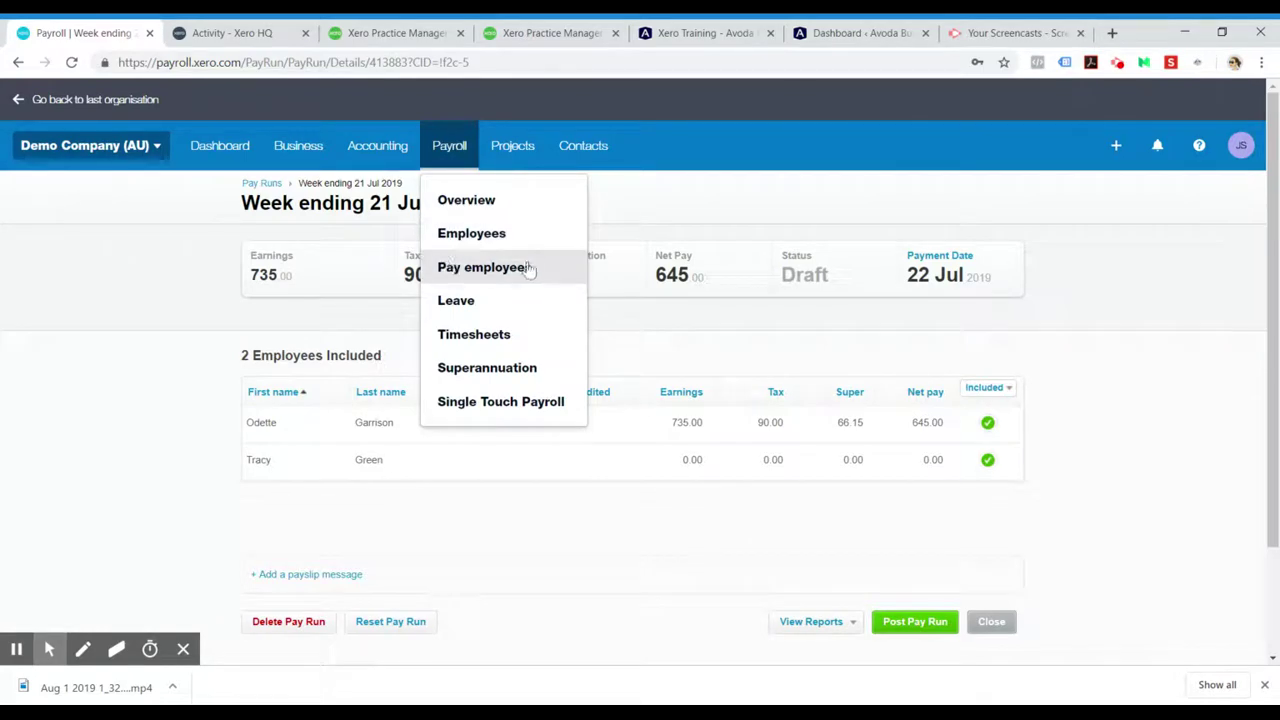
# View the Payroll employees list
pyautogui.click(488, 234)
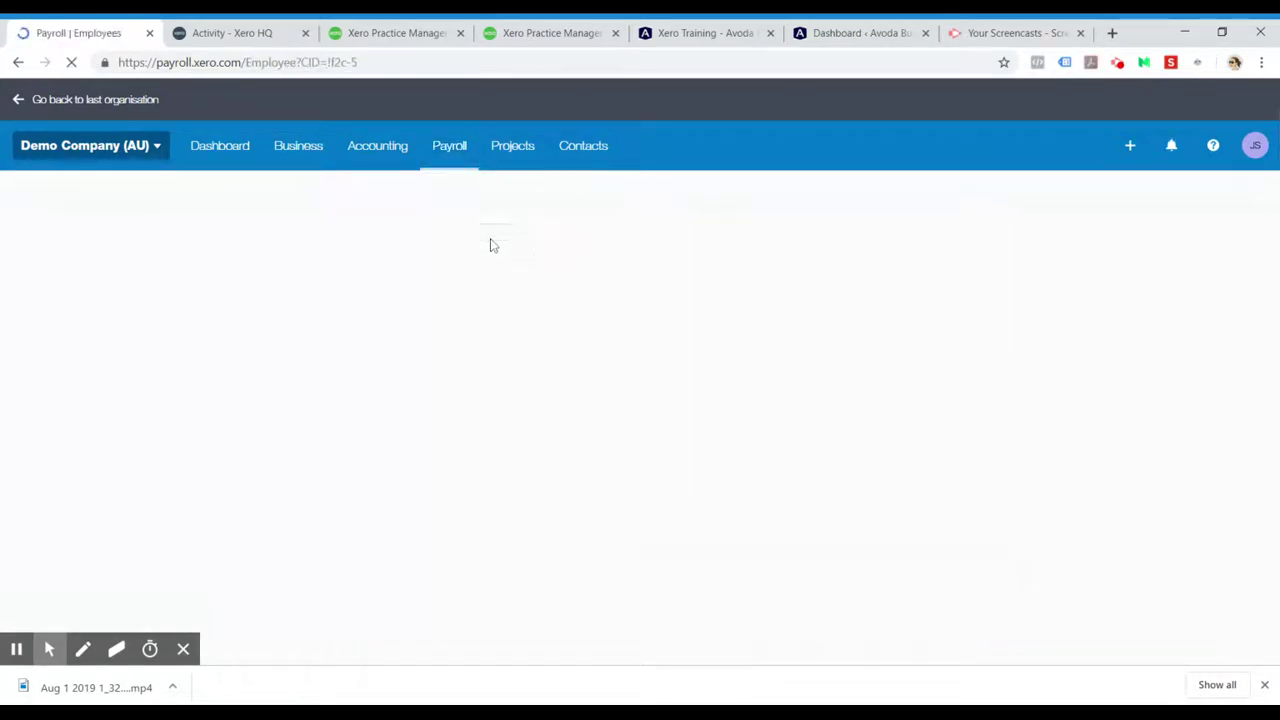
pyautogui.scroll(-3, 570, 420)
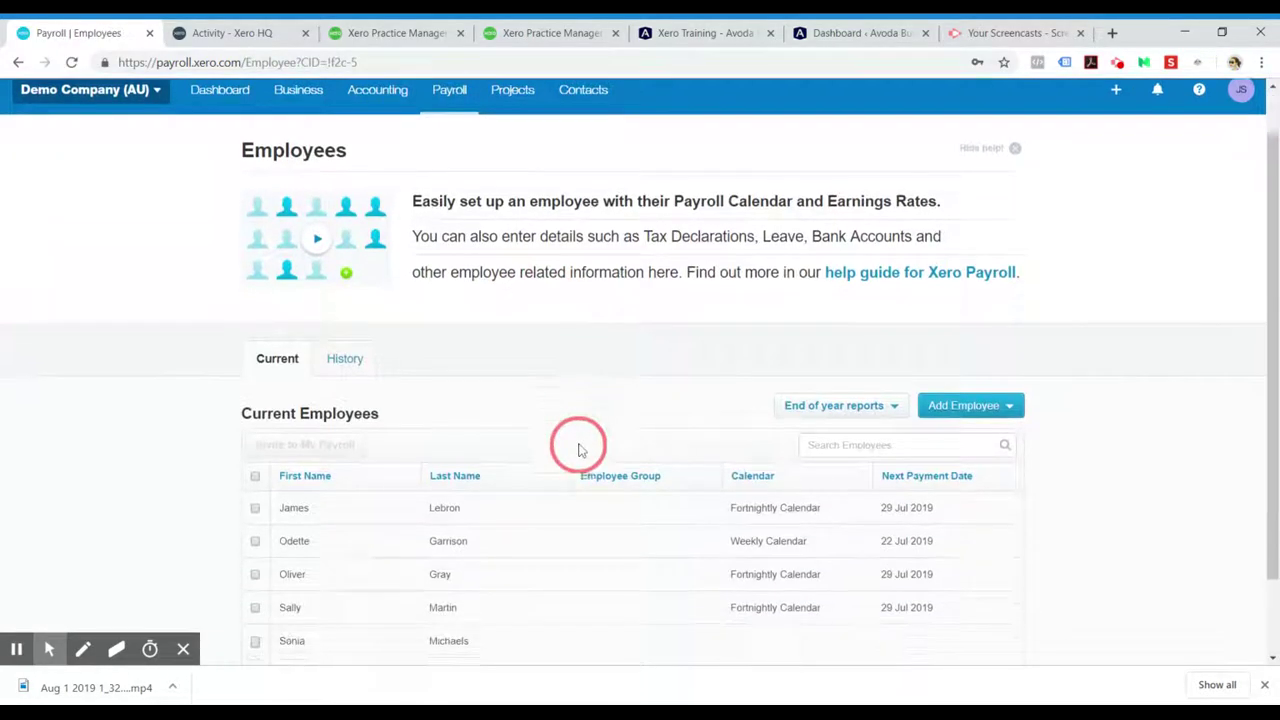
pyautogui.scroll(3, 687, 487)
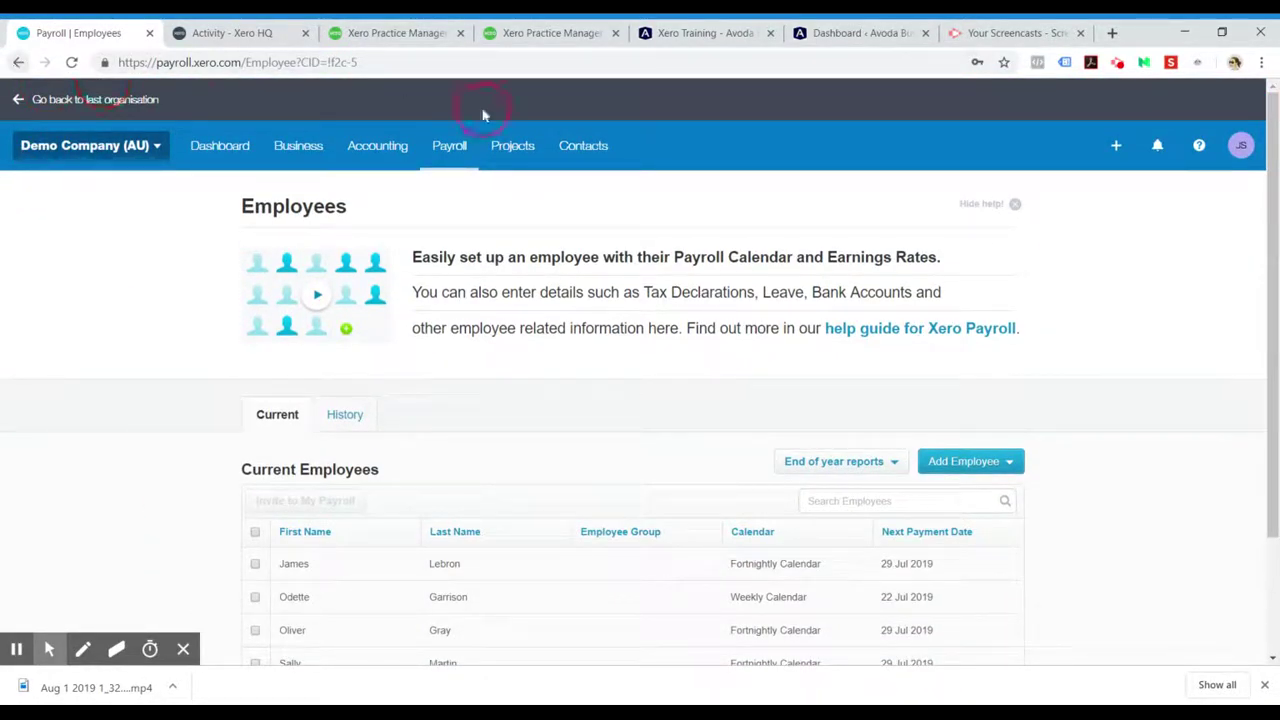
# Return to Pay Runs and reopen the weekly draft pay run for week ending 21 Jul 2019
pyautogui.click(452, 150)
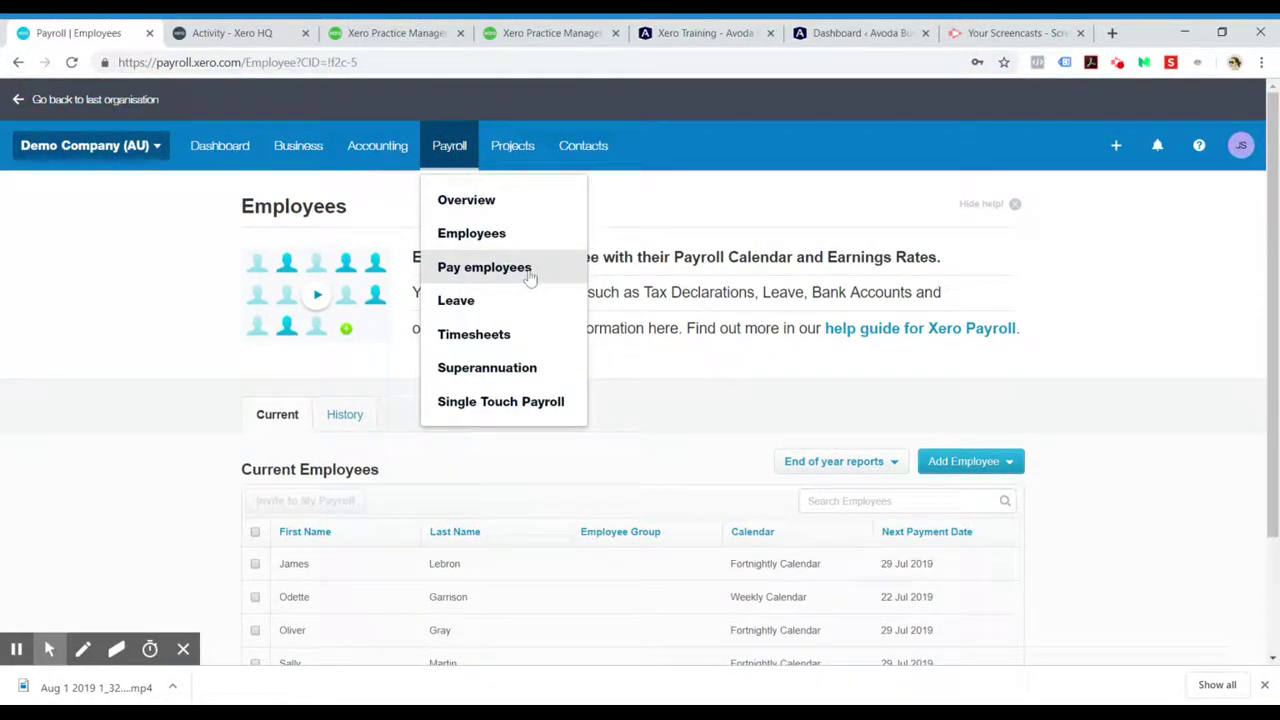
pyautogui.click(529, 274)
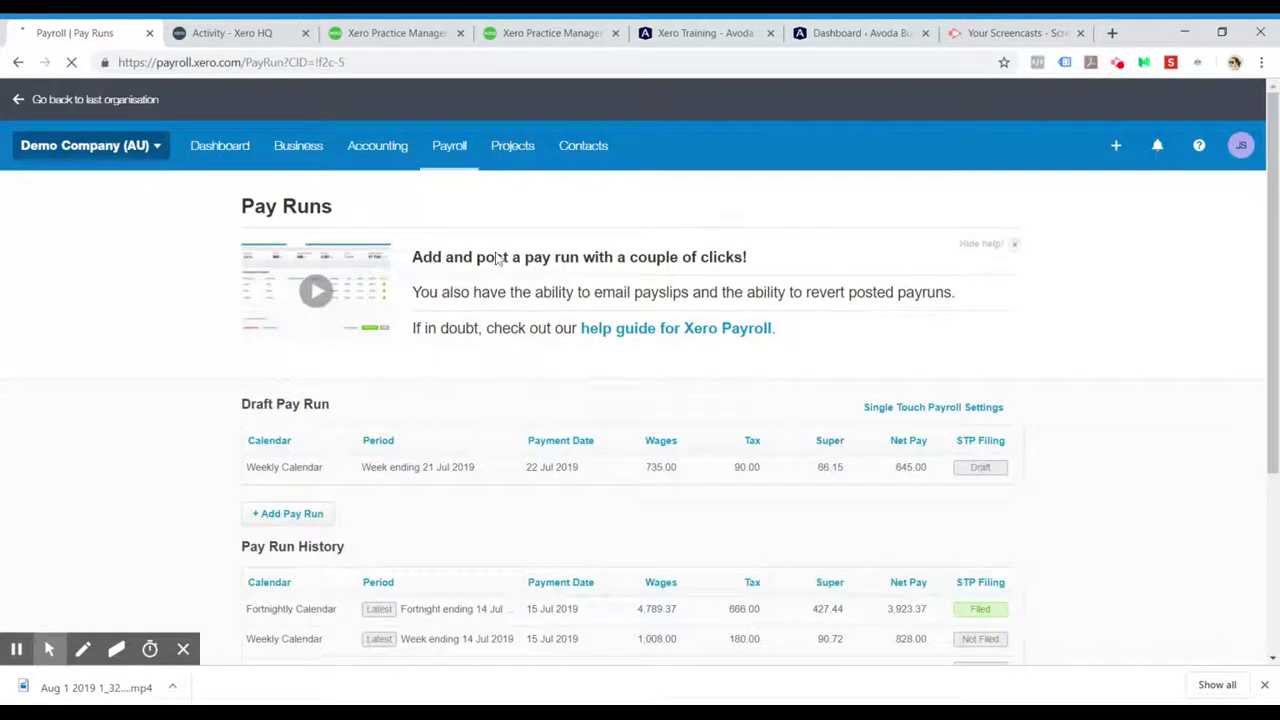
pyautogui.click(676, 477)
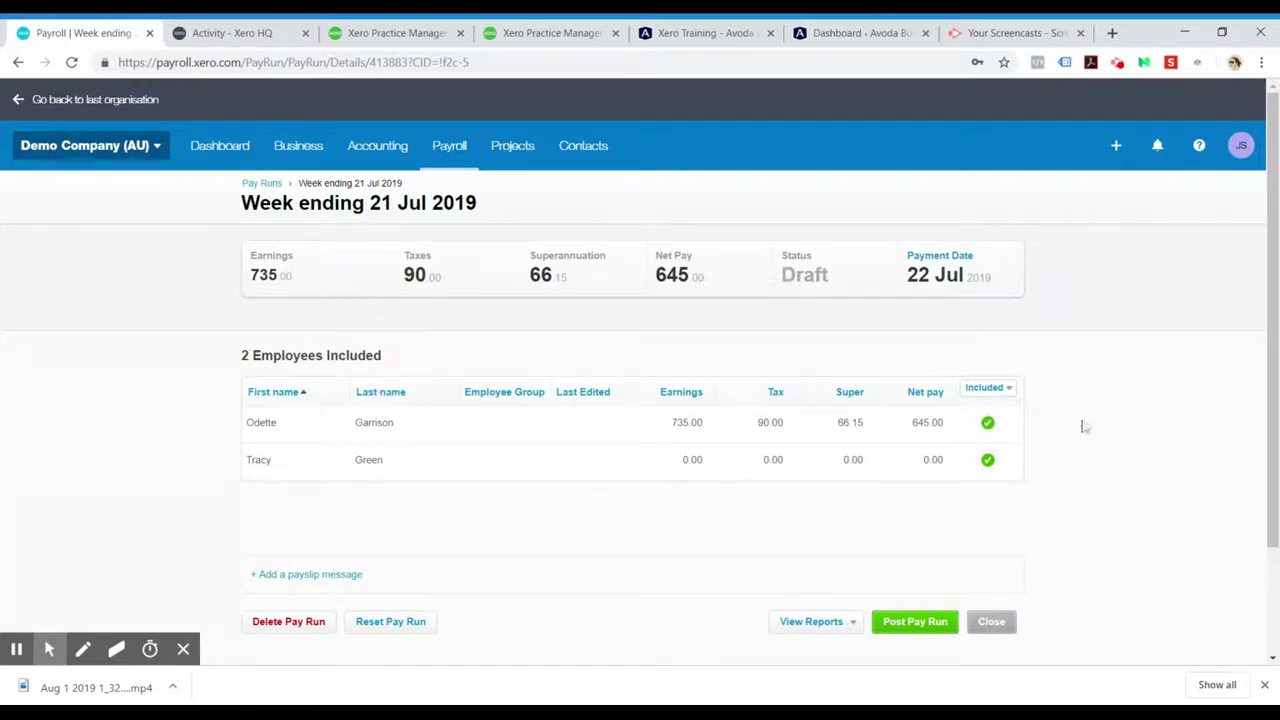
# Untick both employees' Included boxes, then tick both back on to restore $645 net
pyautogui.scroll(-1, 1255, 337)
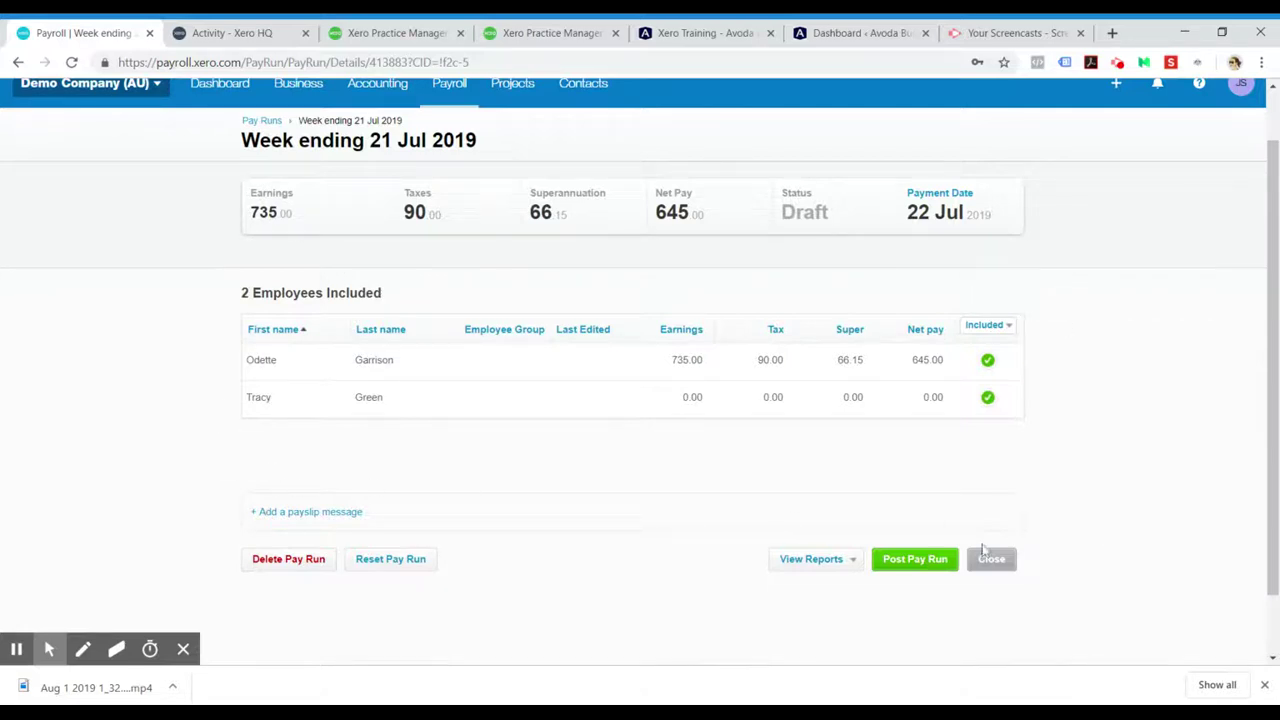
pyautogui.moveTo(1265, 378); pyautogui.dragTo(1262, 368)
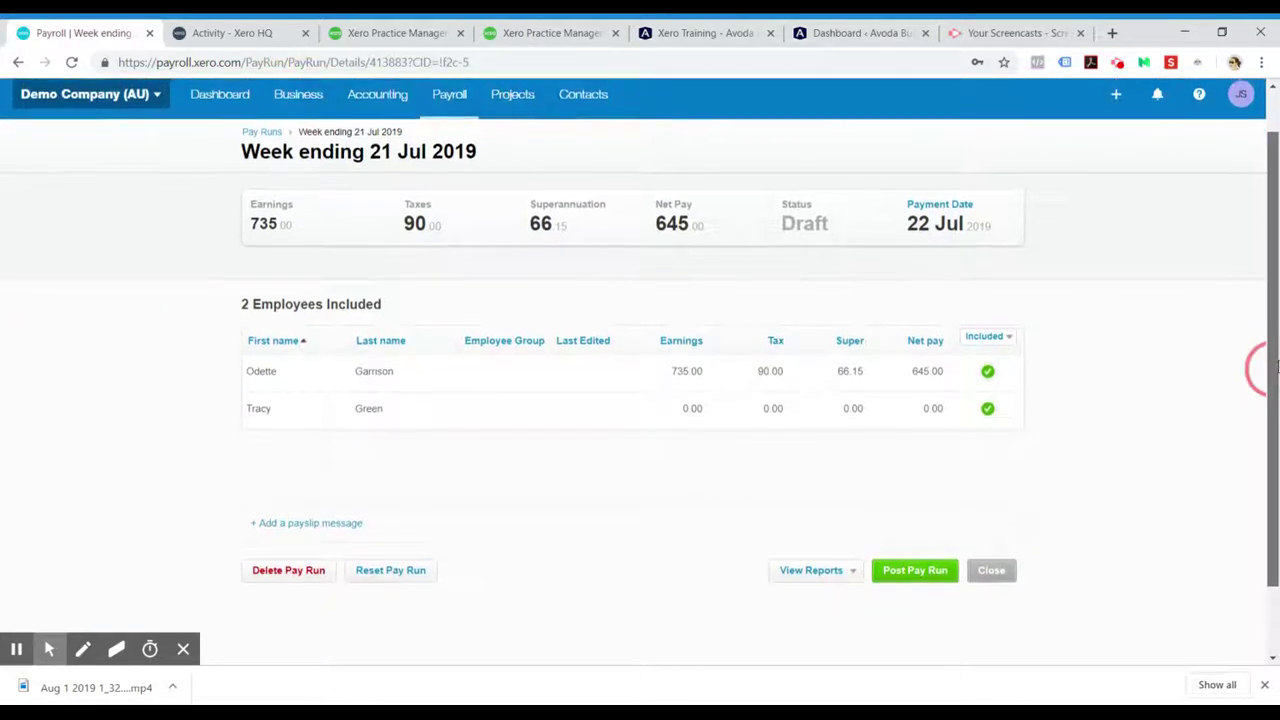
pyautogui.click(988, 372)
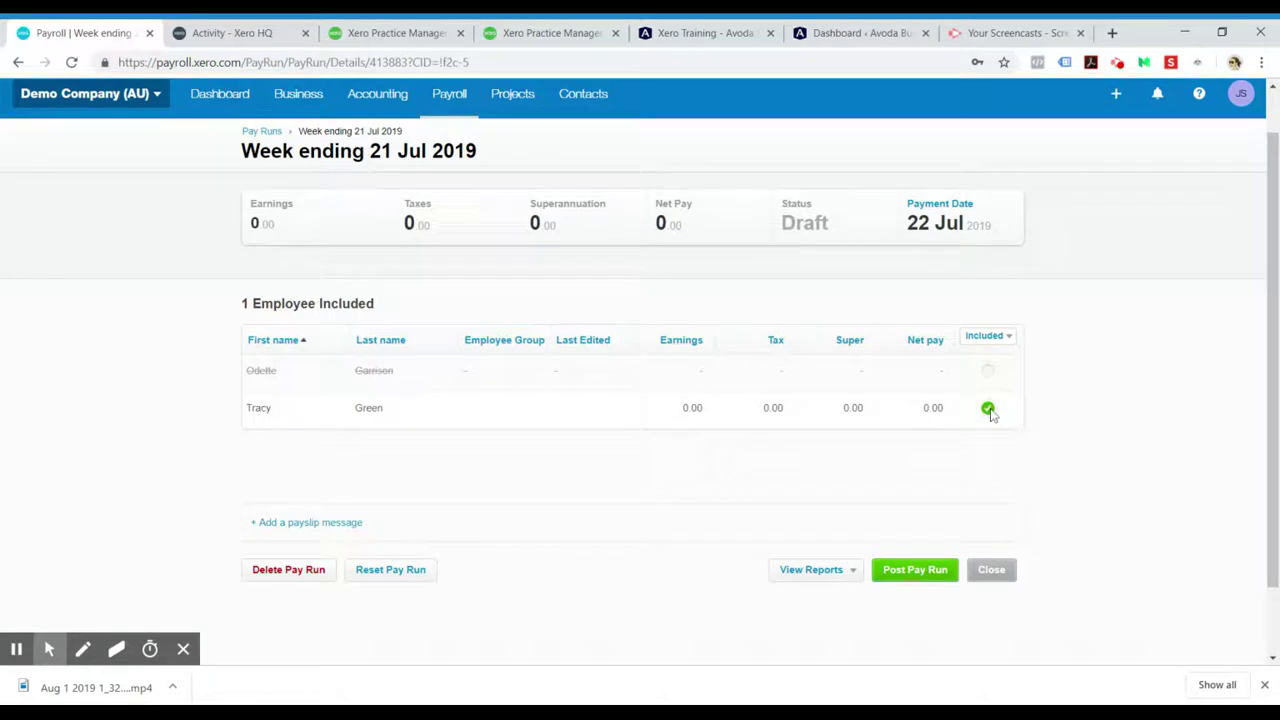
pyautogui.click(990, 410)
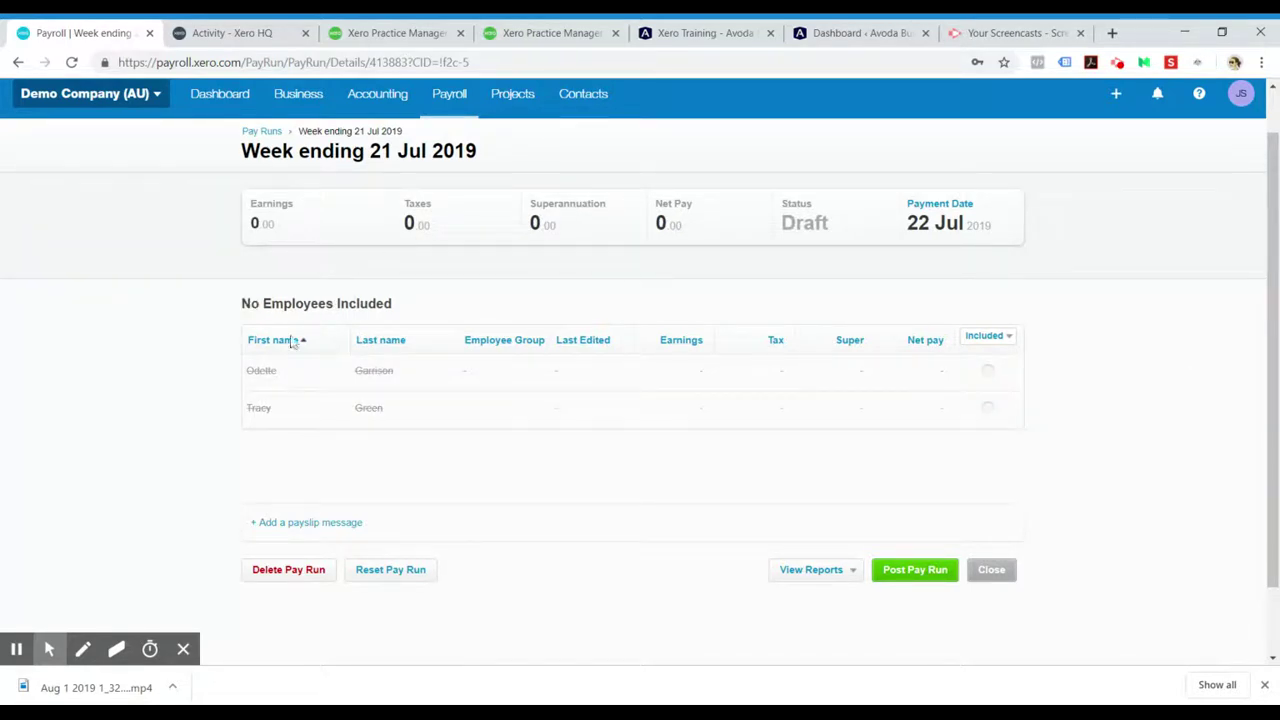
pyautogui.click(987, 372)
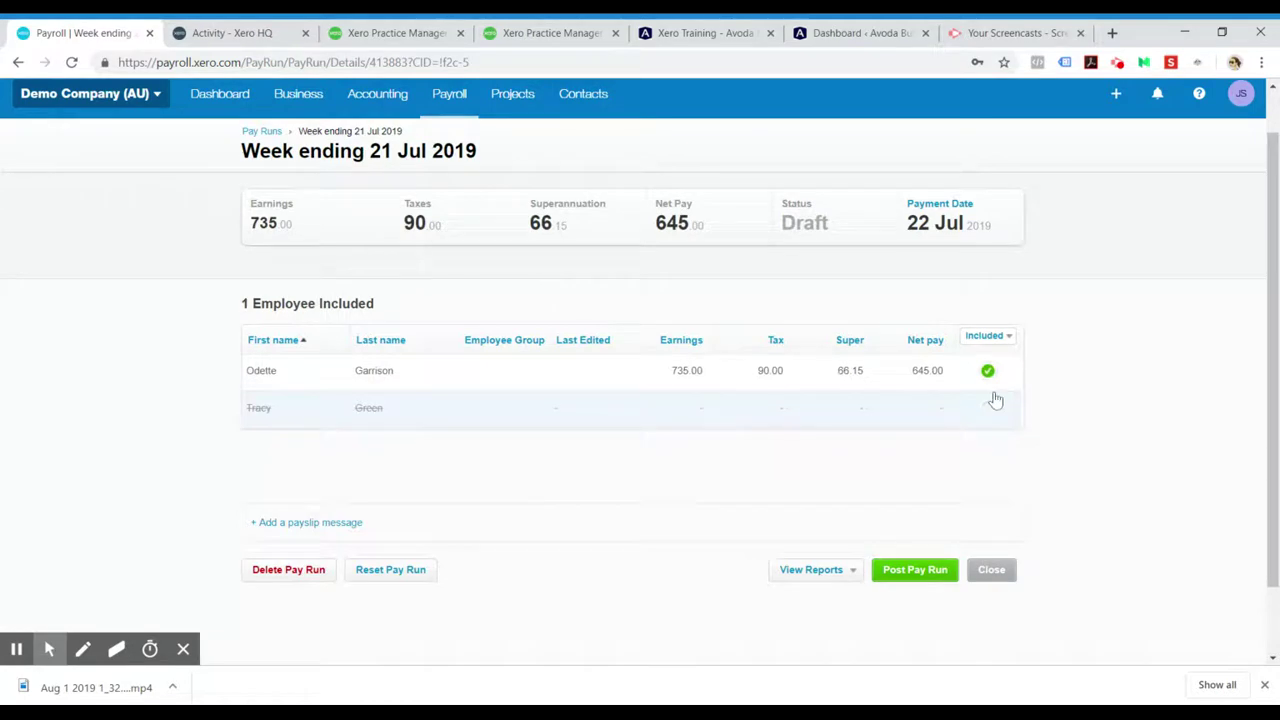
pyautogui.click(992, 406)
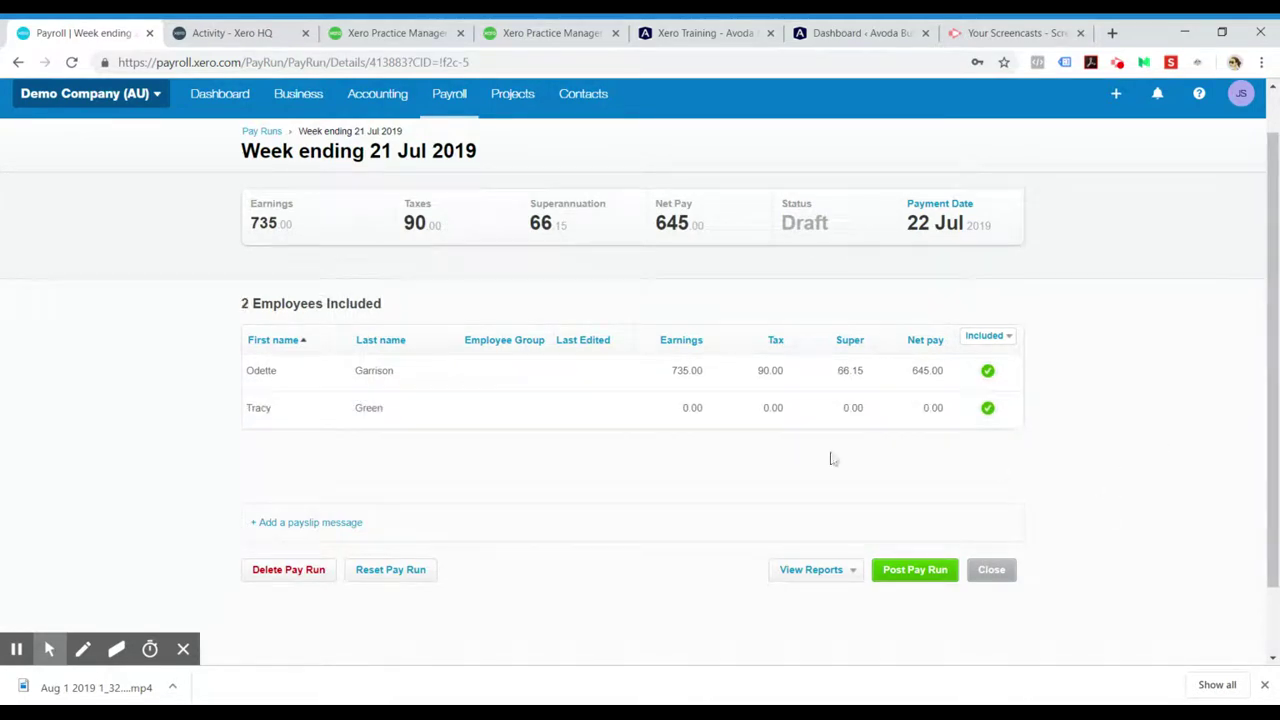
pyautogui.scroll(1, 1262, 437)
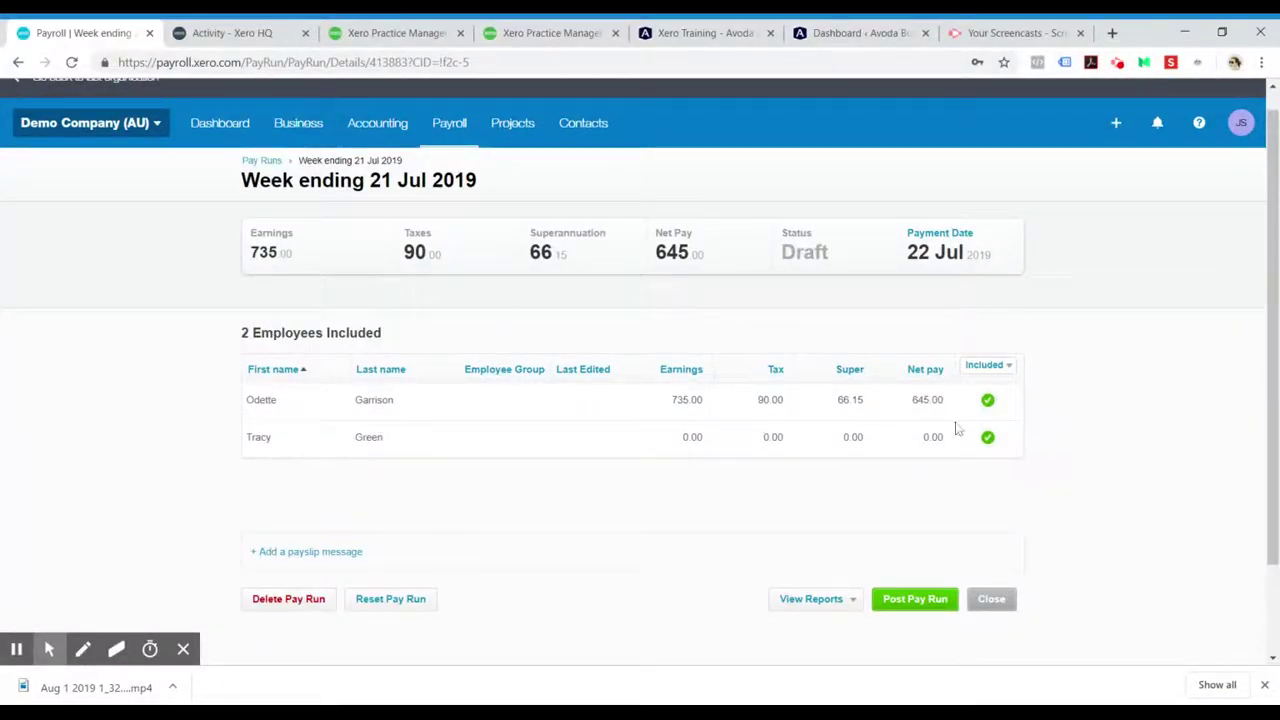
pyautogui.scroll(-2, 1255, 355)
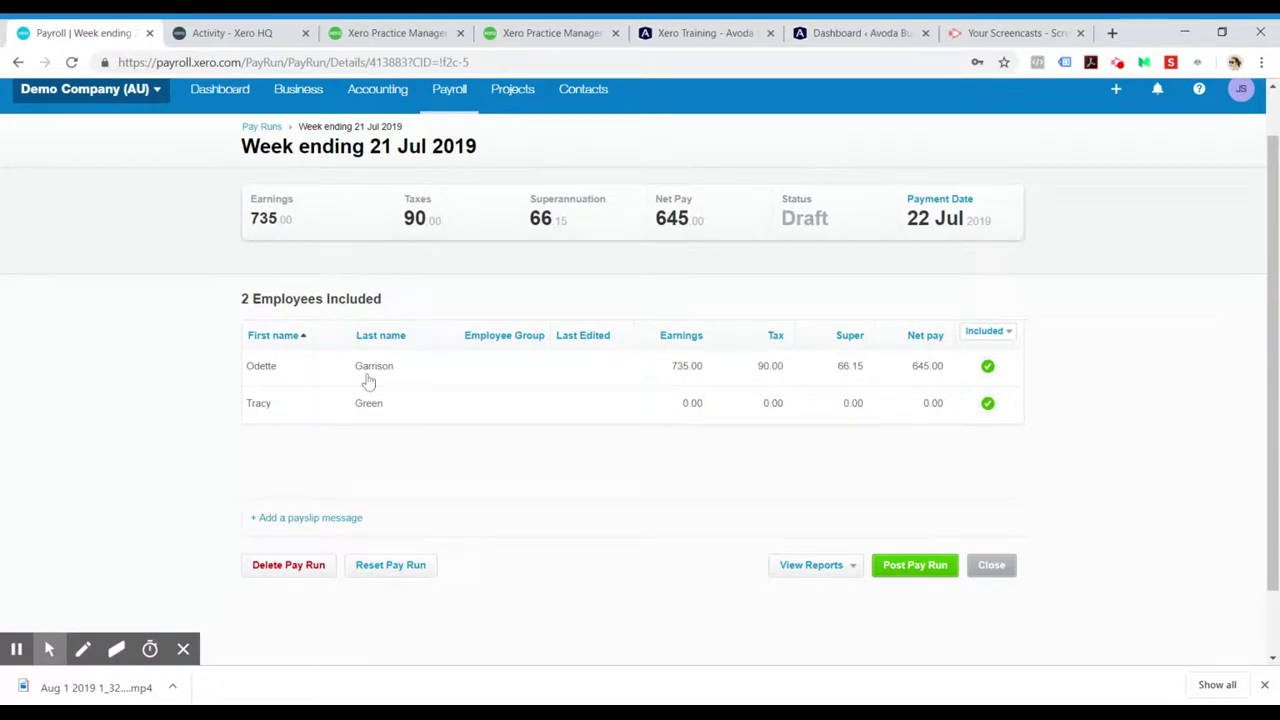
pyautogui.click(402, 372)
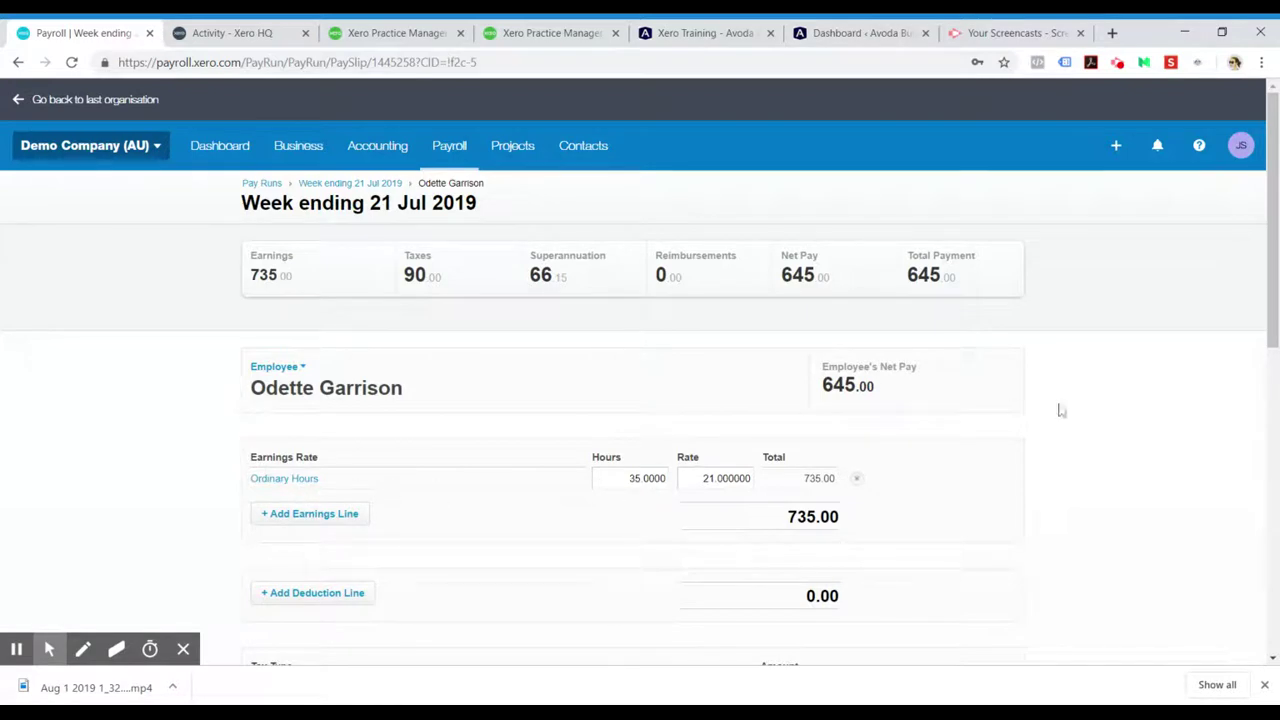
# Review Odette's payslip: 35 hours at $21, $90 tax, $66.15 super, $645 net
pyautogui.click(1268, 245)
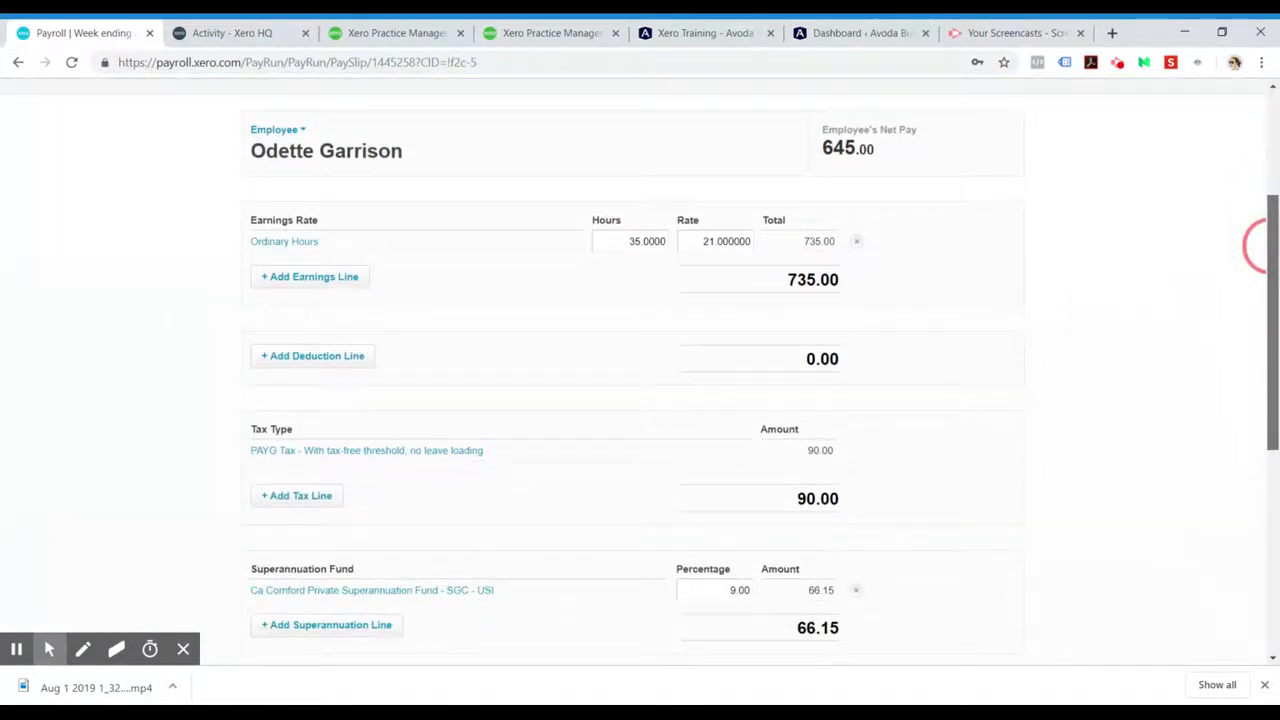
pyautogui.scroll(-2, 1255, 245)
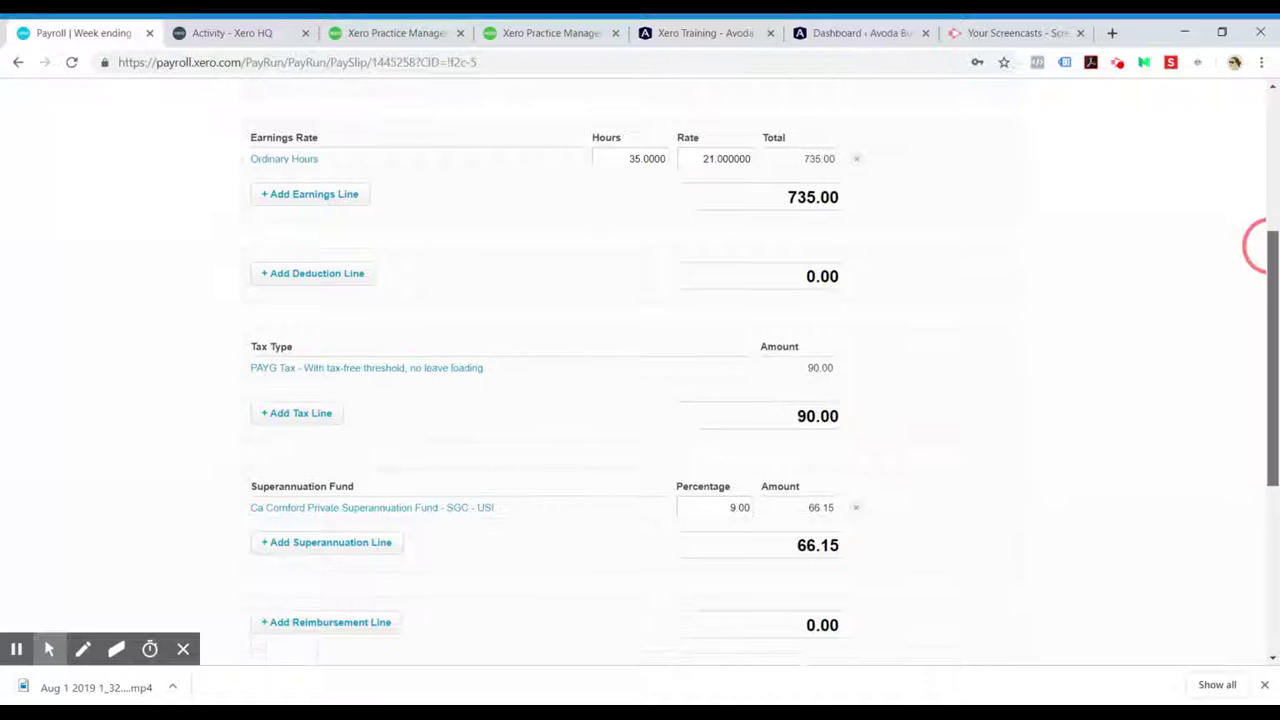
pyautogui.moveTo(1272, 418); pyautogui.dragTo(1260, 556)
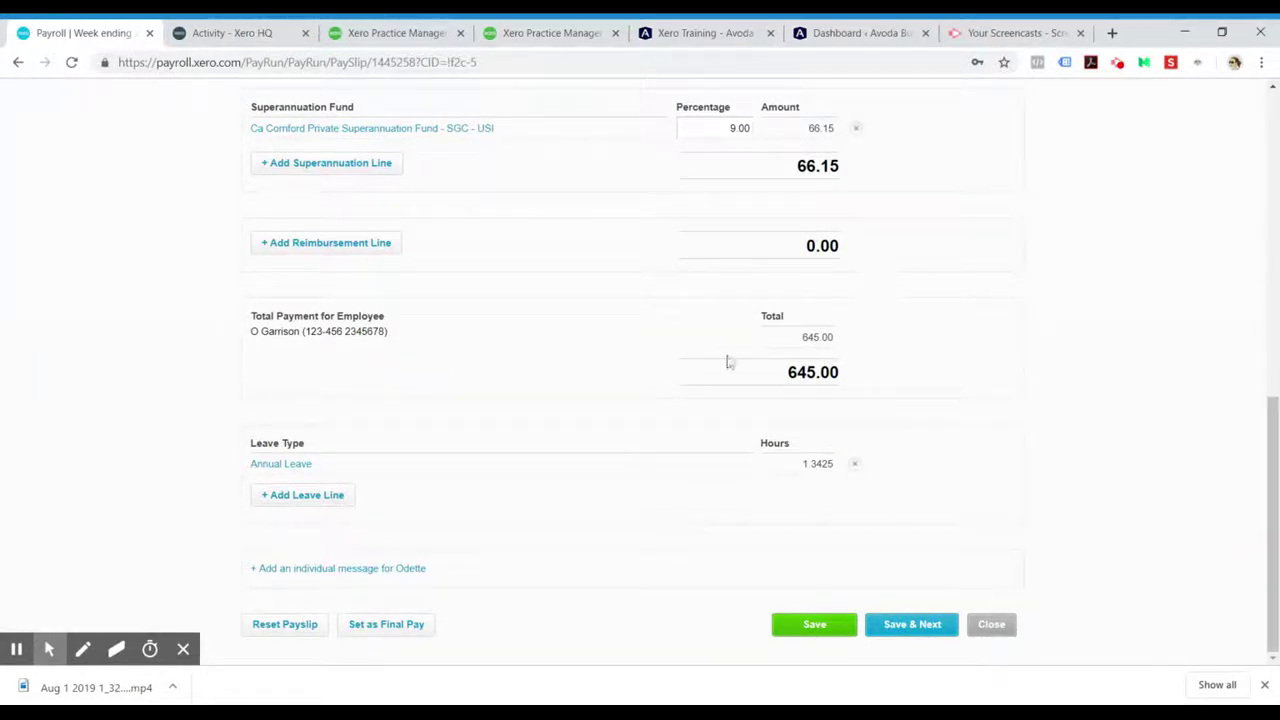
pyautogui.click(1265, 517)
pyautogui.scroll(3, 914, 466)
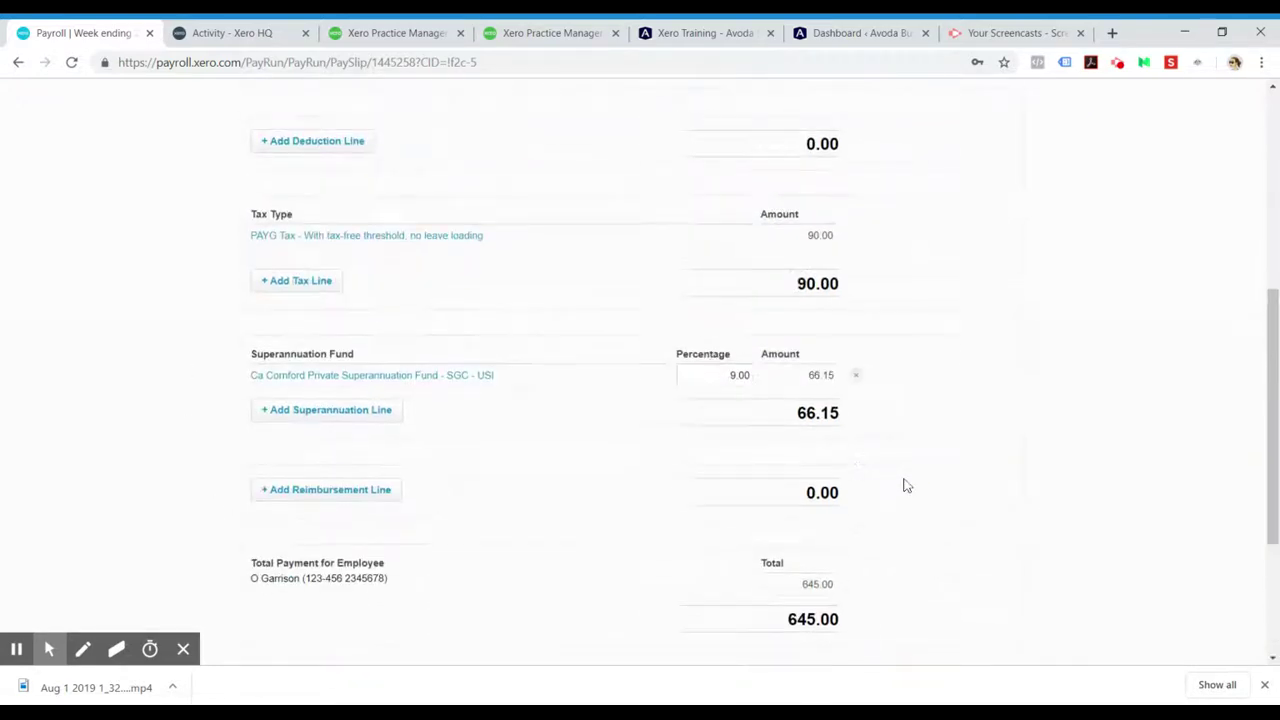
pyautogui.scroll(2, 903, 483)
pyautogui.scroll(2, 909, 460)
pyautogui.scroll(-1, 643, 426)
pyautogui.click(640, 394)
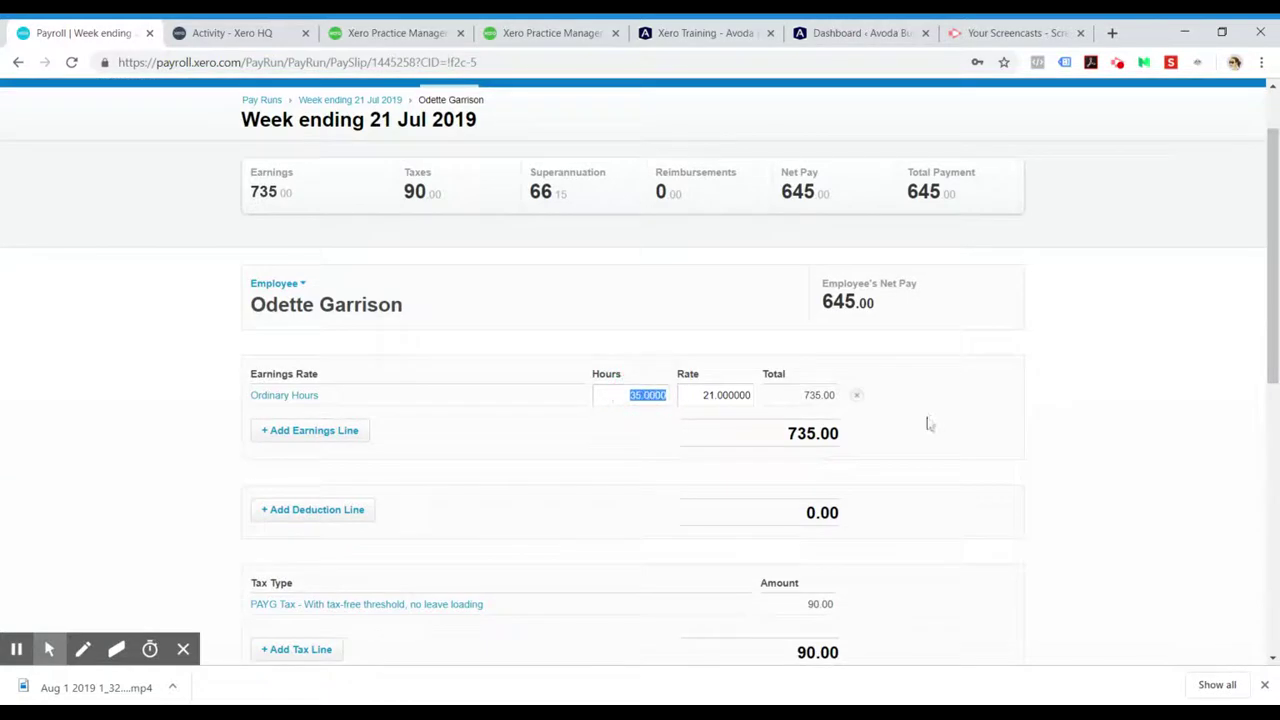
pyautogui.click(950, 431)
pyautogui.scroll(-3, 1080, 449)
pyautogui.scroll(-4, 1080, 449)
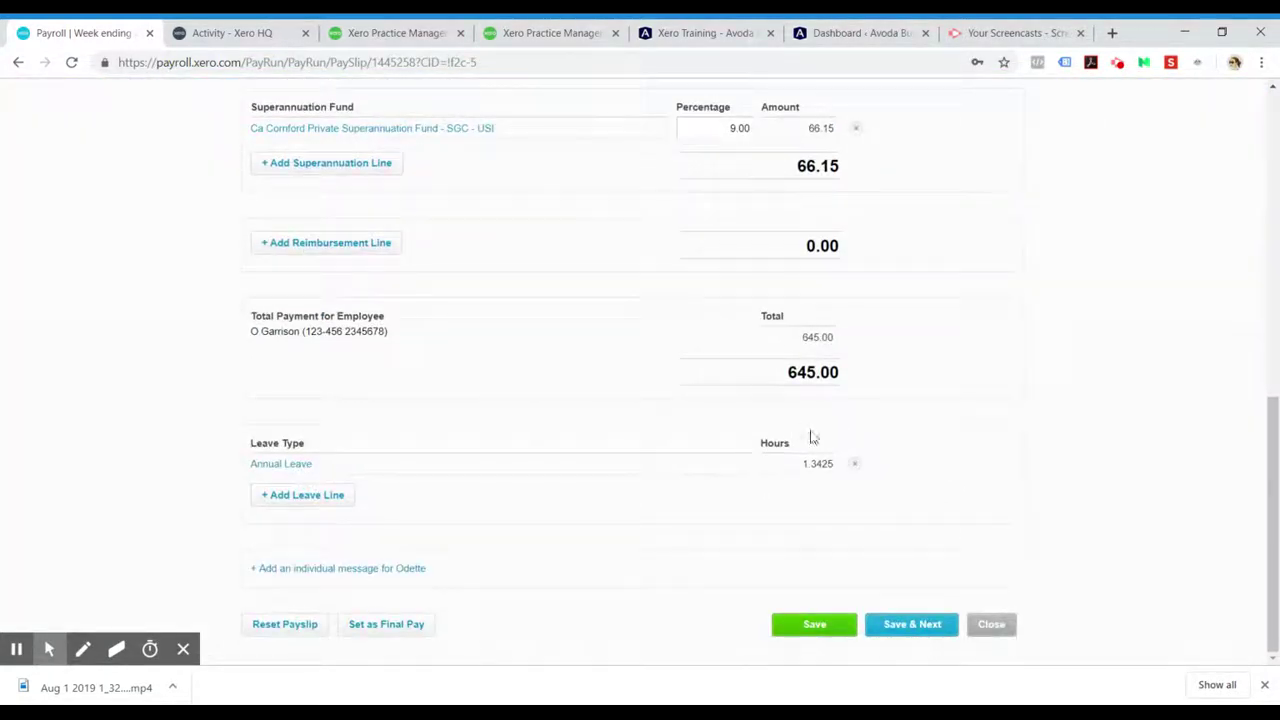
pyautogui.click(310, 468)
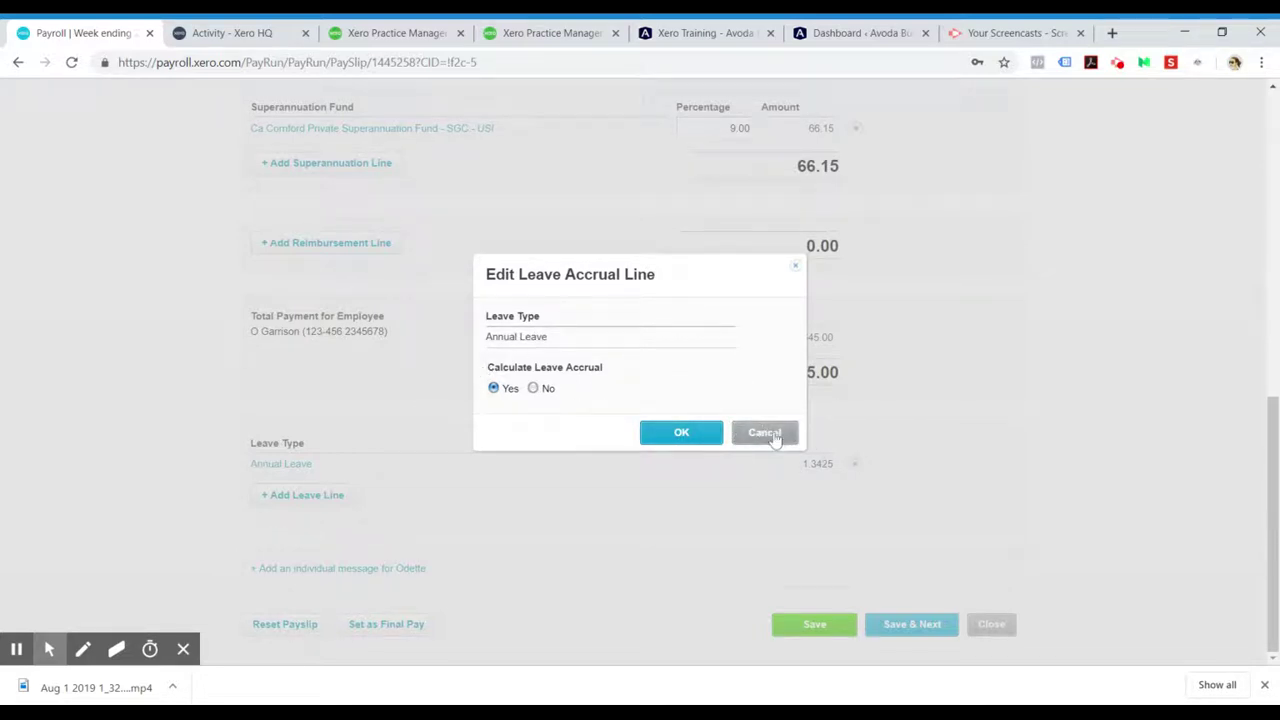
pyautogui.click(795, 265)
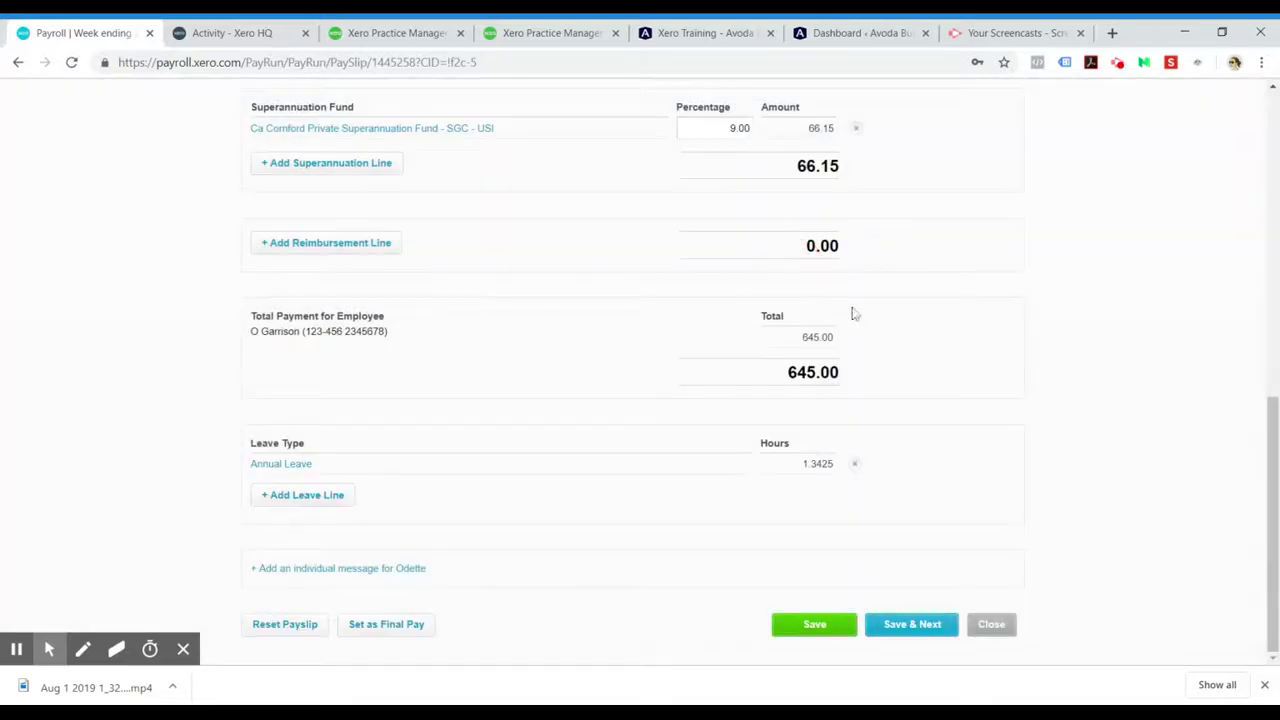
pyautogui.scroll(6, 743, 274)
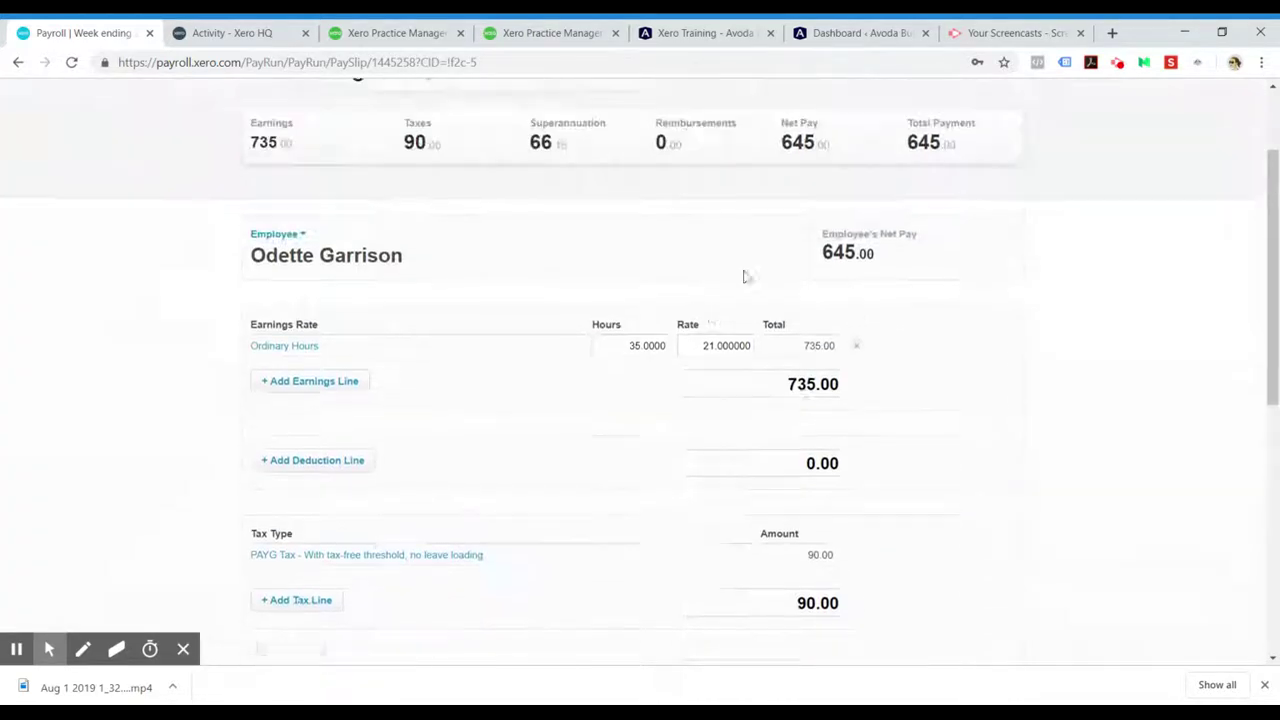
pyautogui.moveTo(1272, 322); pyautogui.dragTo(1224, 548)
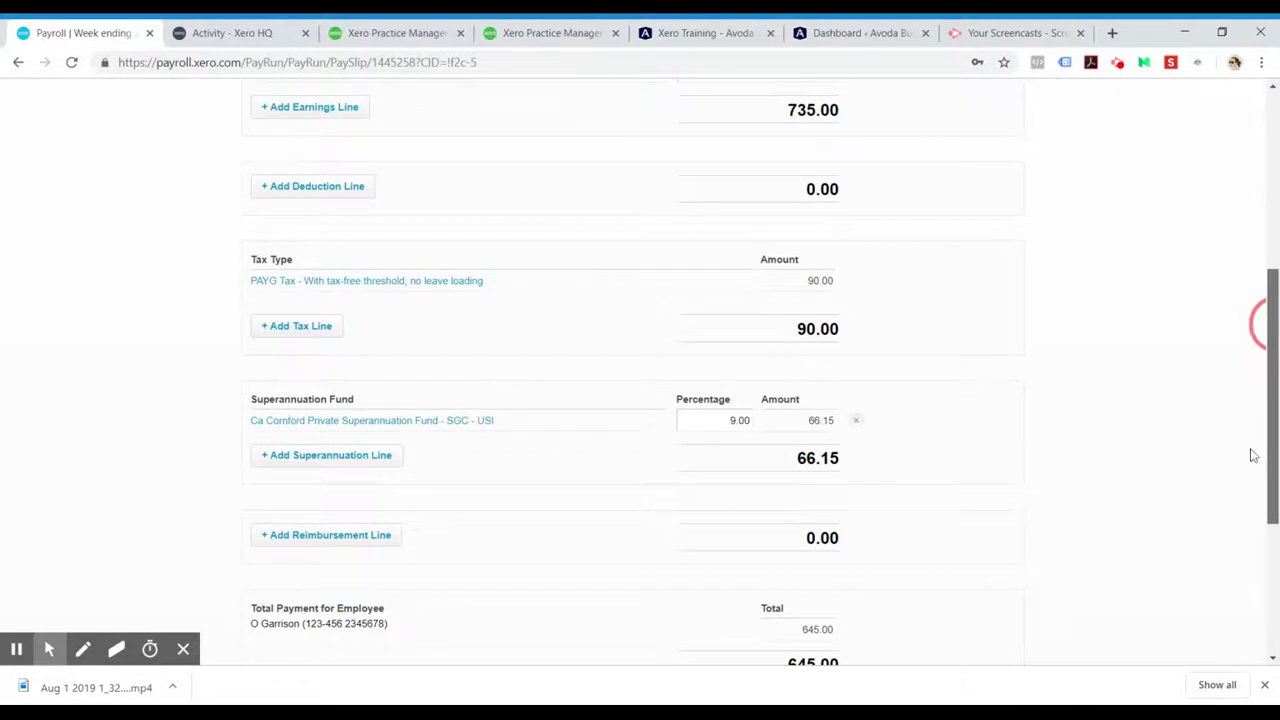
pyautogui.scroll(-2, 1215, 560)
pyautogui.click(1209, 591)
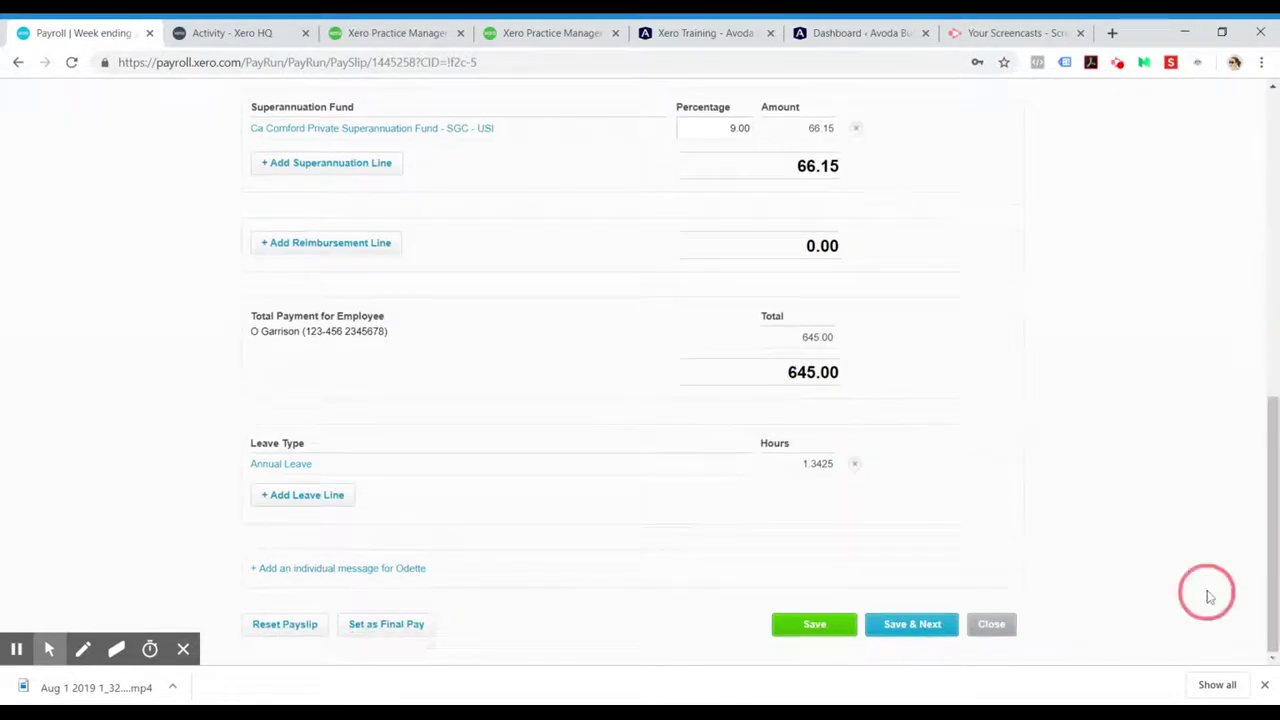
pyautogui.click(900, 624)
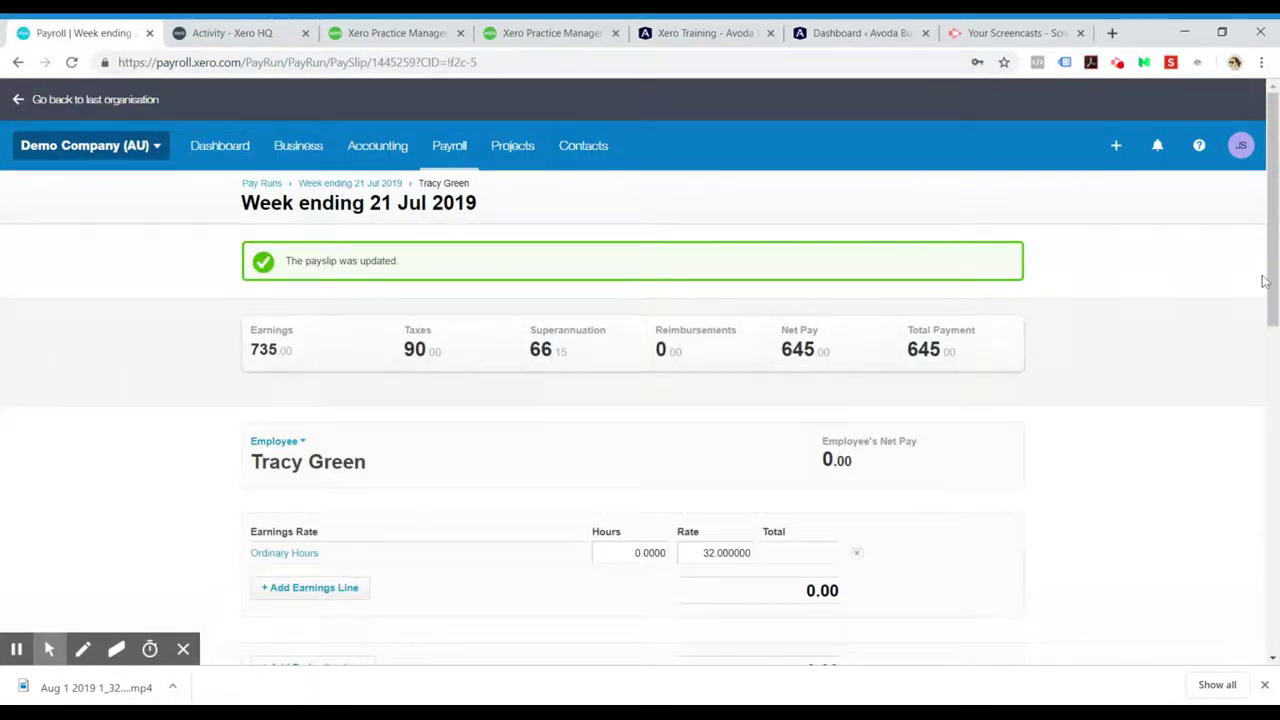
pyautogui.moveTo(1270, 255)
pyautogui.mouseDown()
pyautogui.moveTo(1272, 330)
pyautogui.moveTo(1272, 310)
pyautogui.moveTo(1229, 351)
pyautogui.mouseUp()
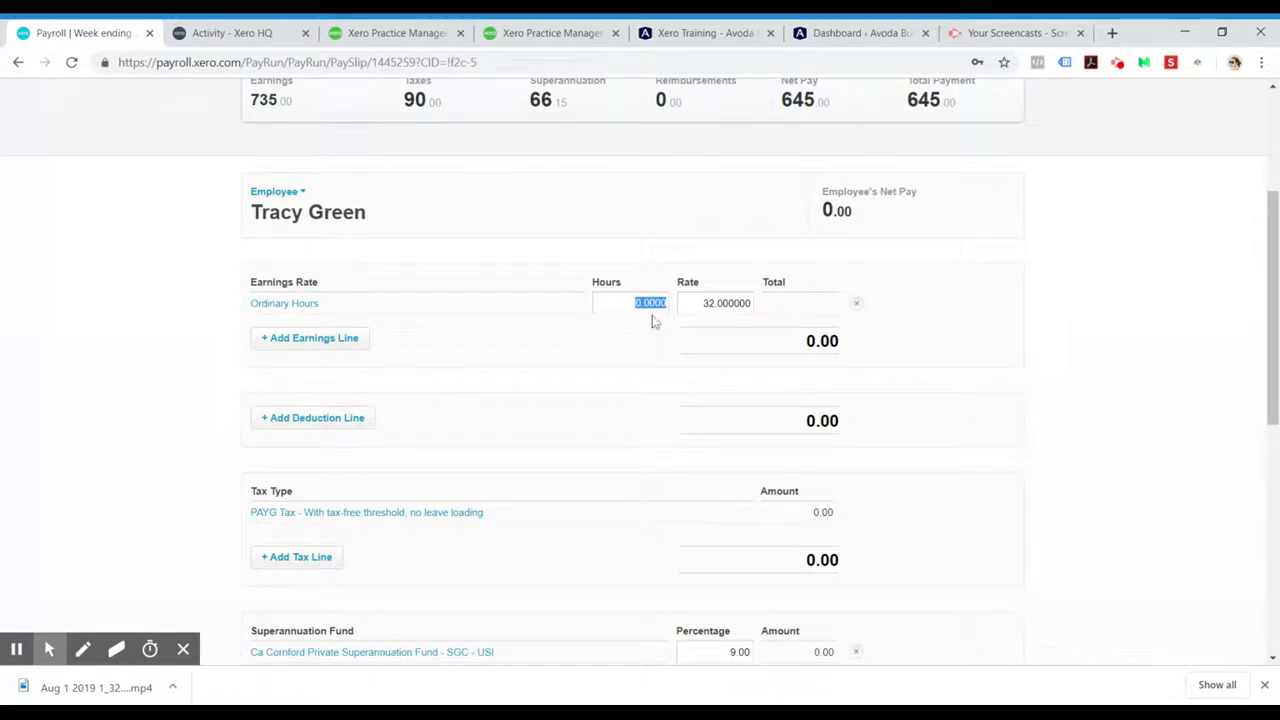
pyautogui.write('20')
pyautogui.click(912, 334)
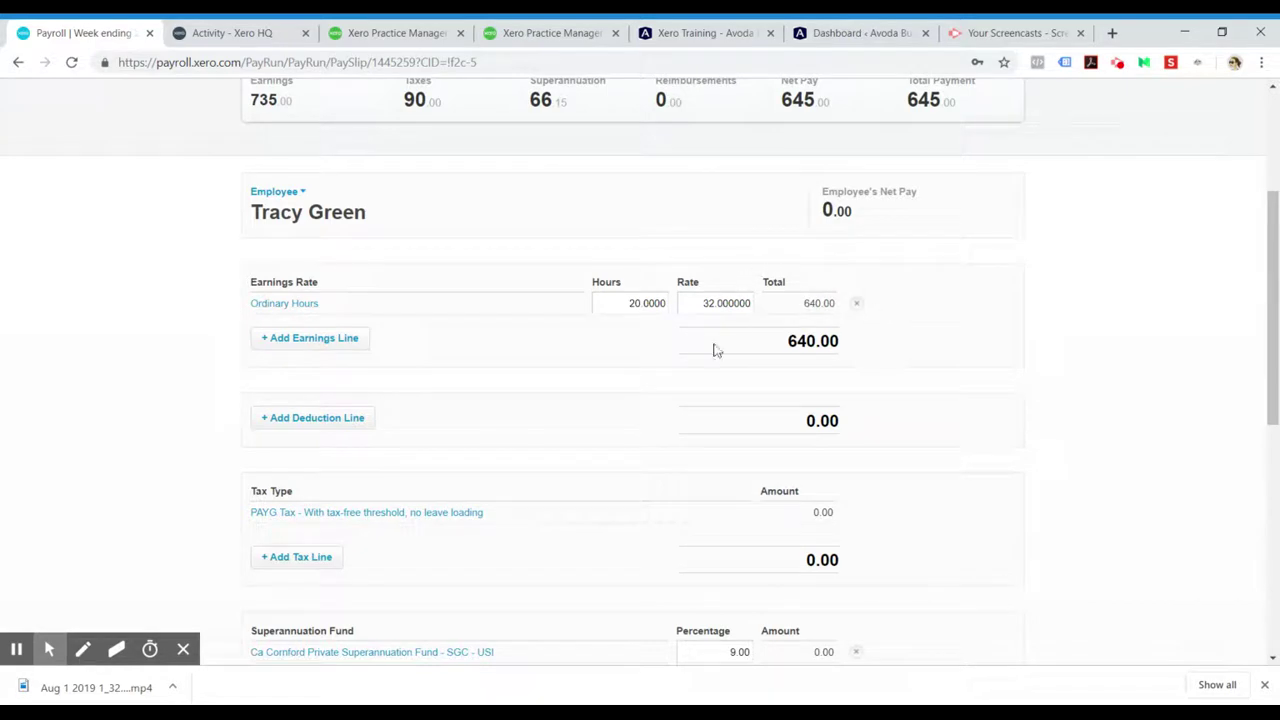
pyautogui.scroll(-1, 910, 375)
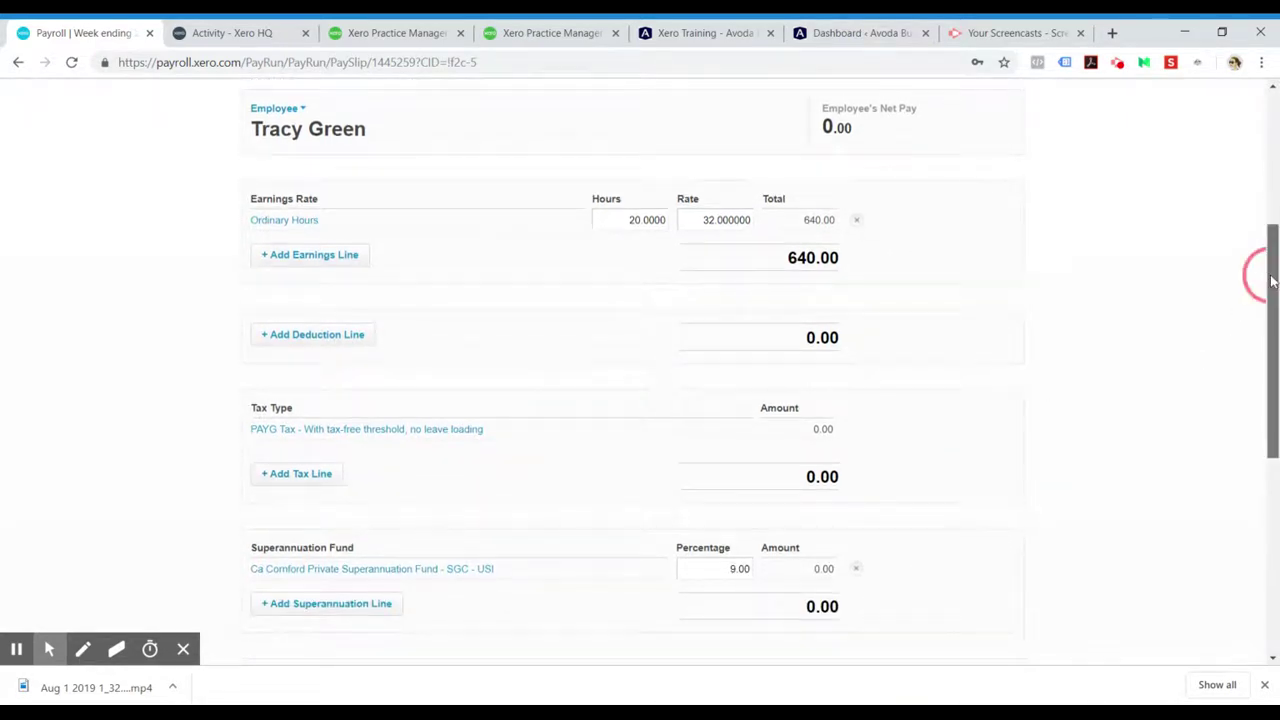
pyautogui.moveTo(1262, 272); pyautogui.dragTo(1262, 286)
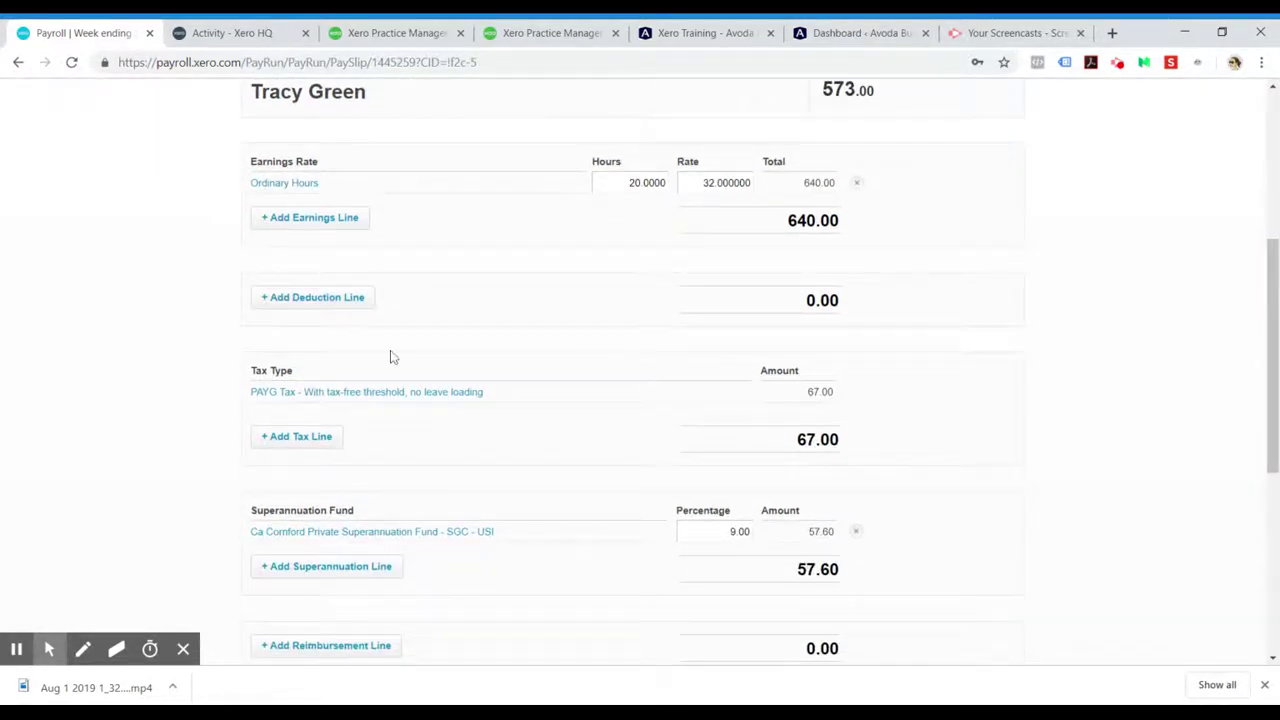
pyautogui.scroll(-1, 1210, 380)
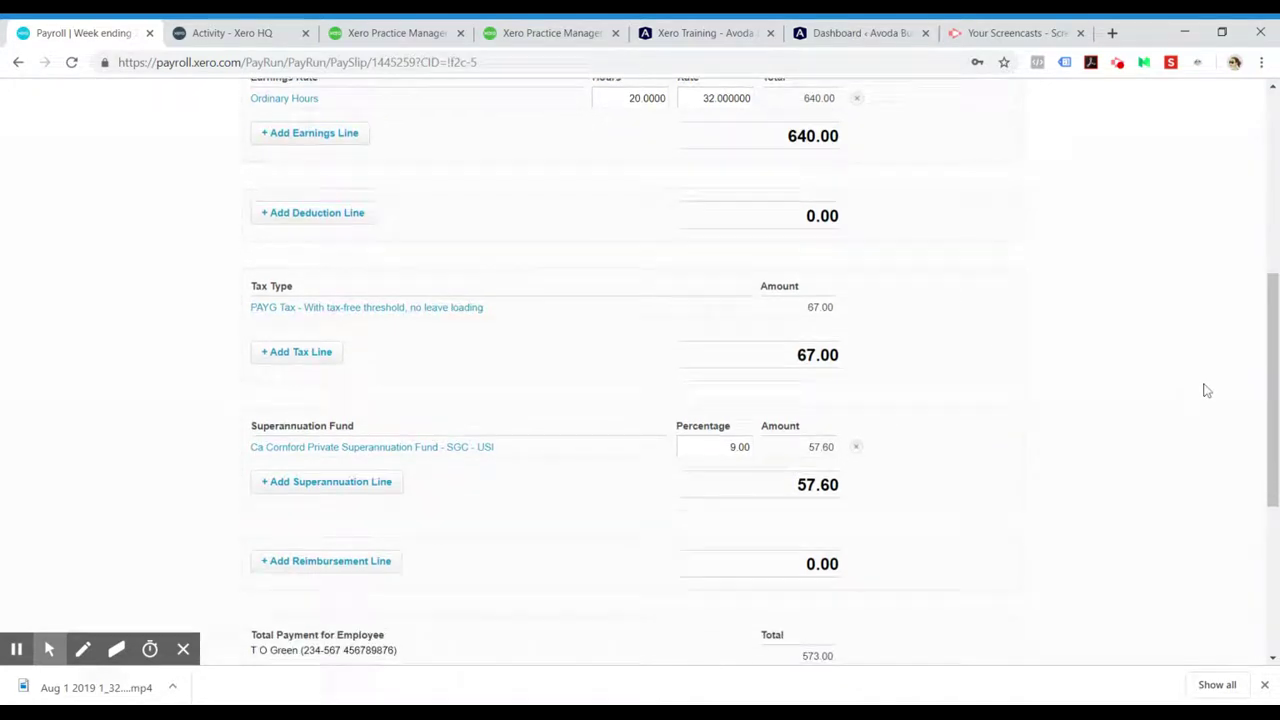
pyautogui.scroll(-1, 1203, 389)
pyautogui.scroll(-1, 1034, 370)
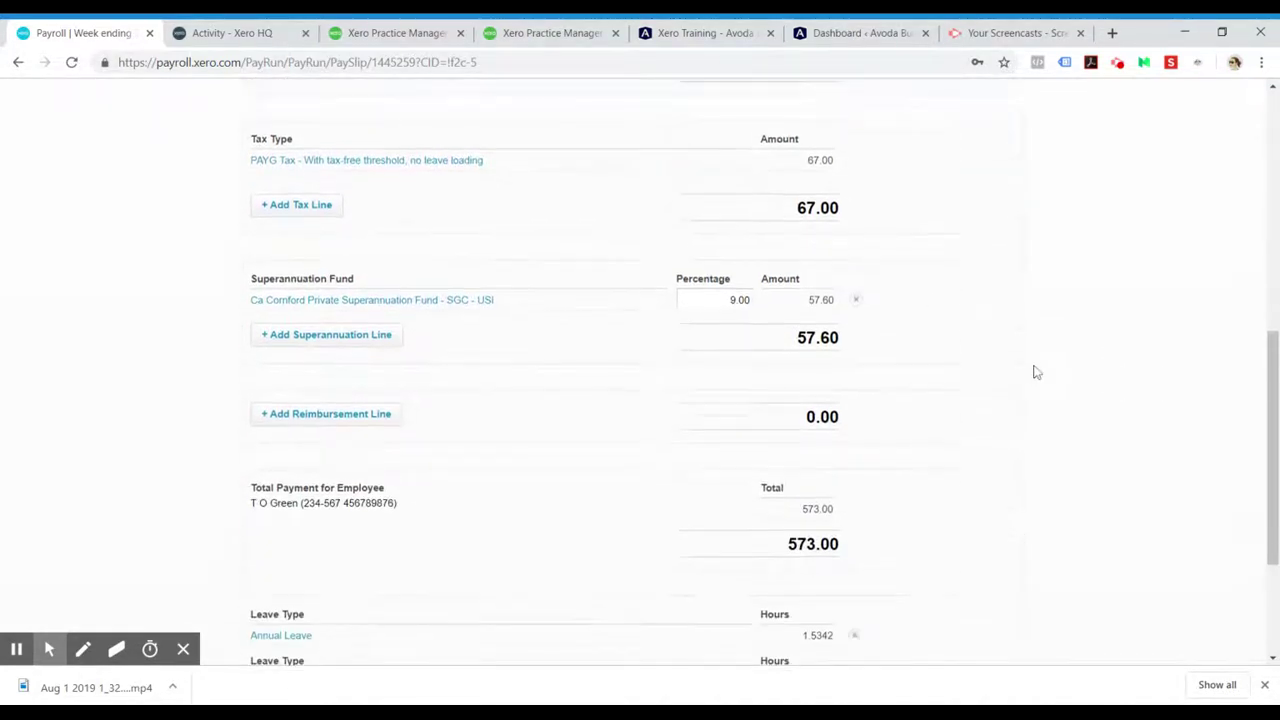
pyautogui.scroll(-2, 1034, 370)
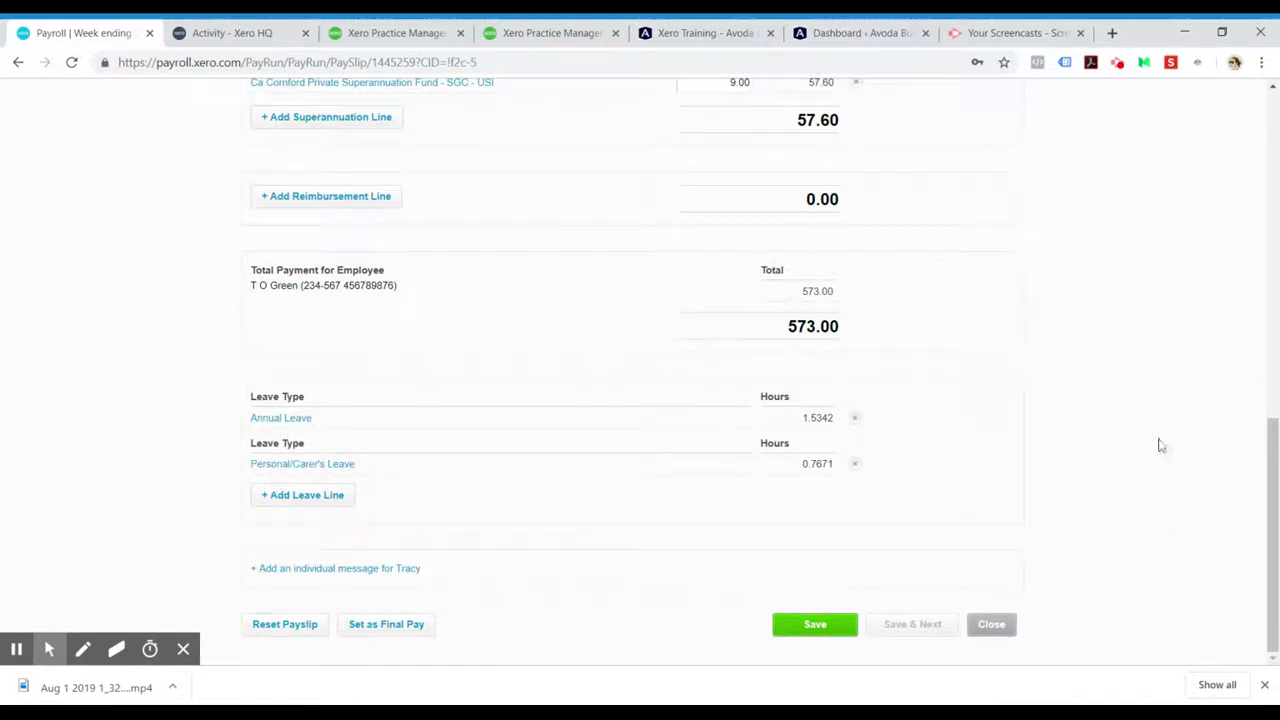
pyautogui.click(1274, 520)
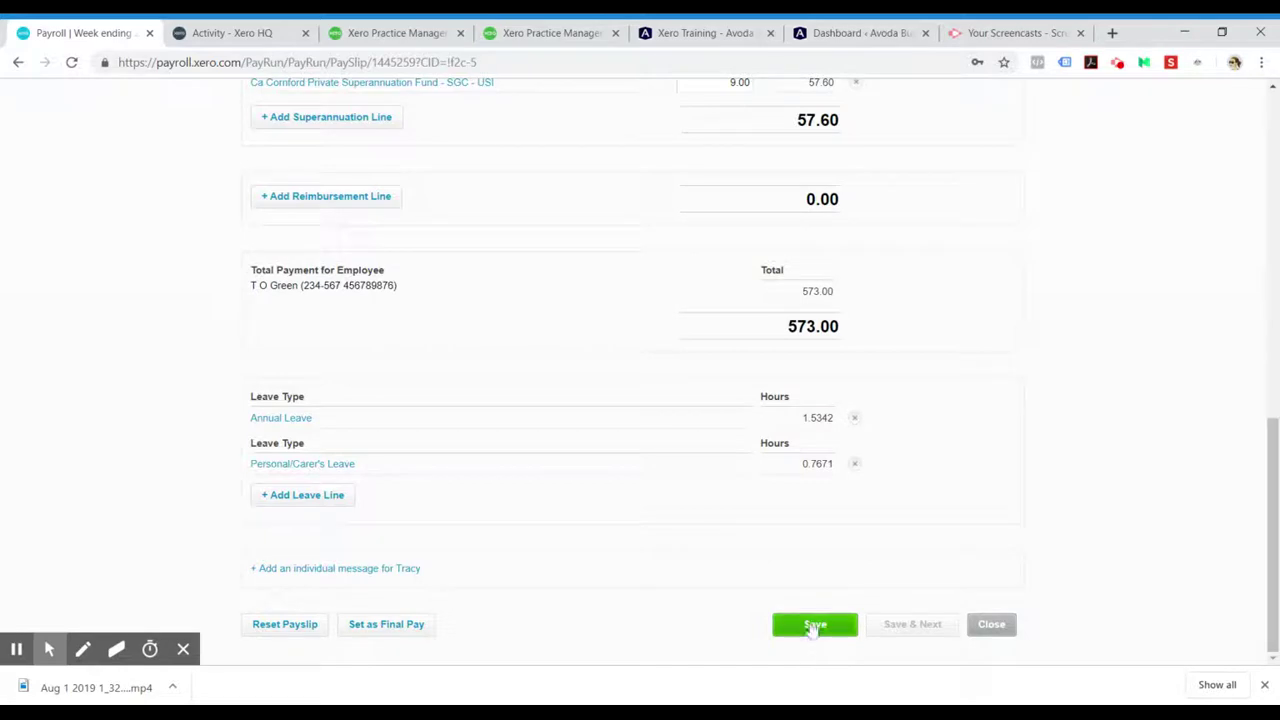
pyautogui.click(816, 625)
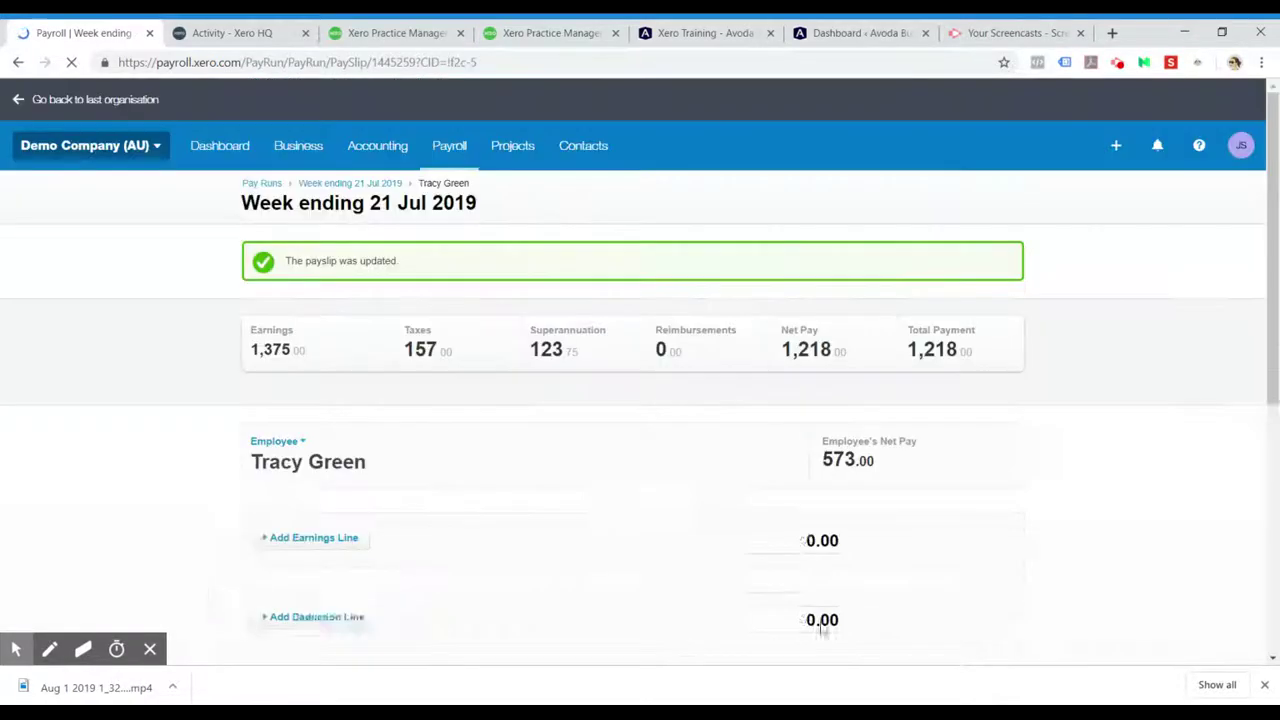
# Return to the week ending 21 Jul 2019 pay run and post it, confirming with Yes
pyautogui.click(1011, 626)
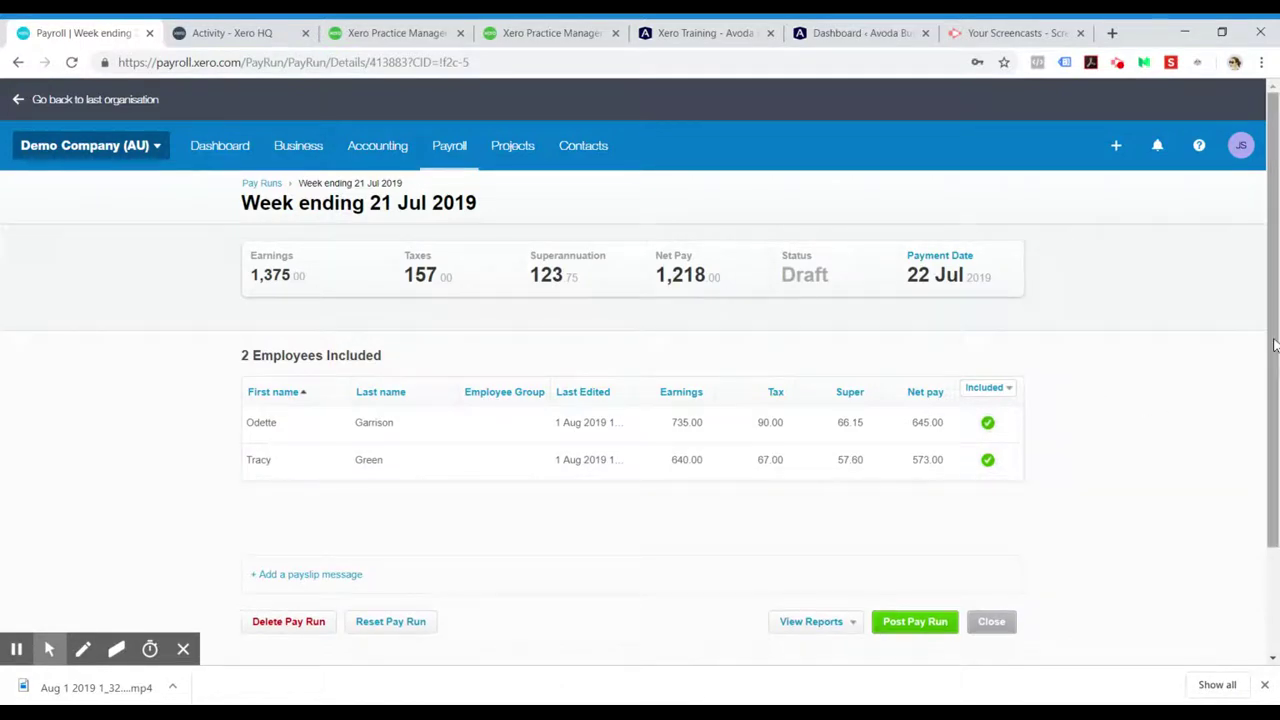
pyautogui.scroll(-1, 1260, 340)
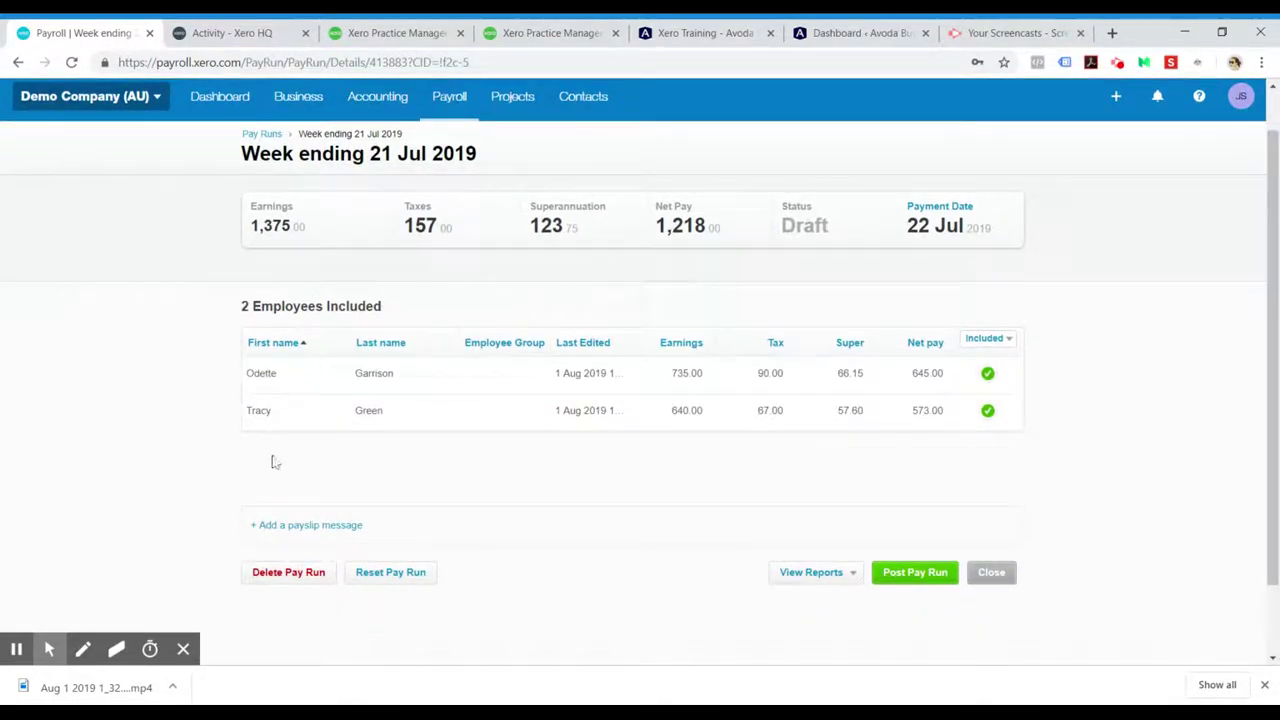
pyautogui.scroll(-1, 1157, 492)
pyautogui.scroll(-1, 1157, 492)
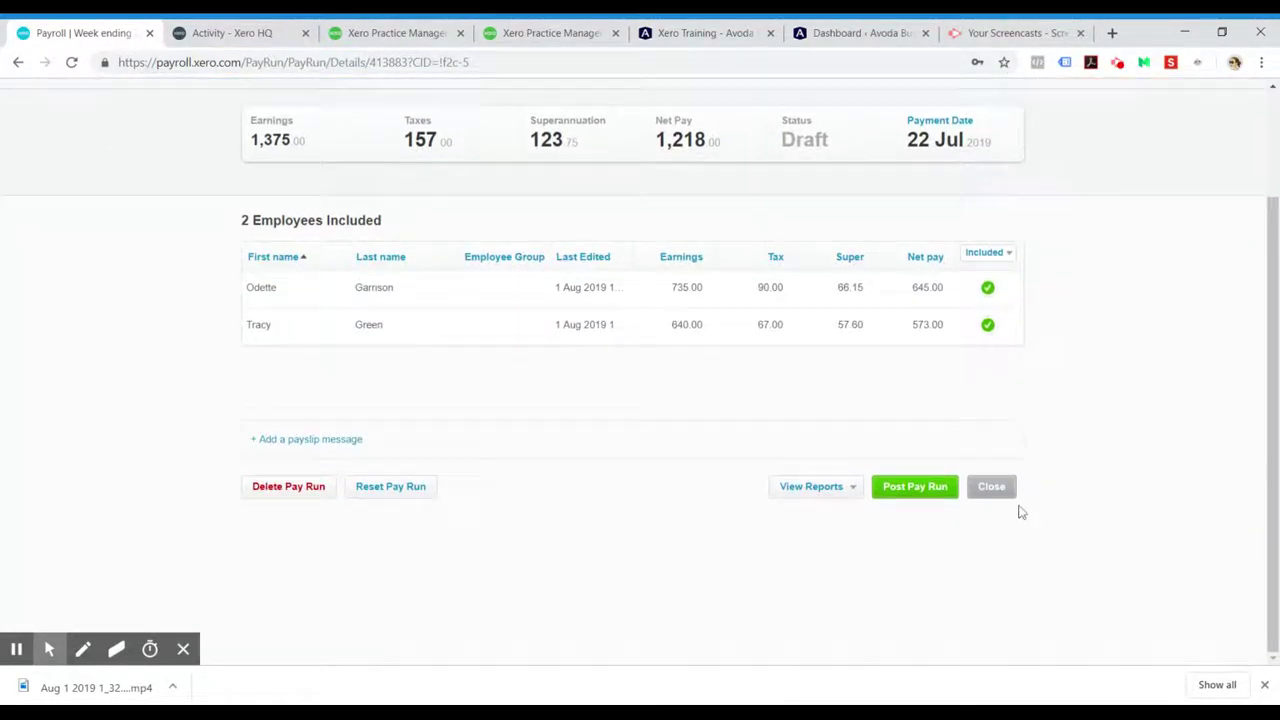
pyautogui.click(908, 492)
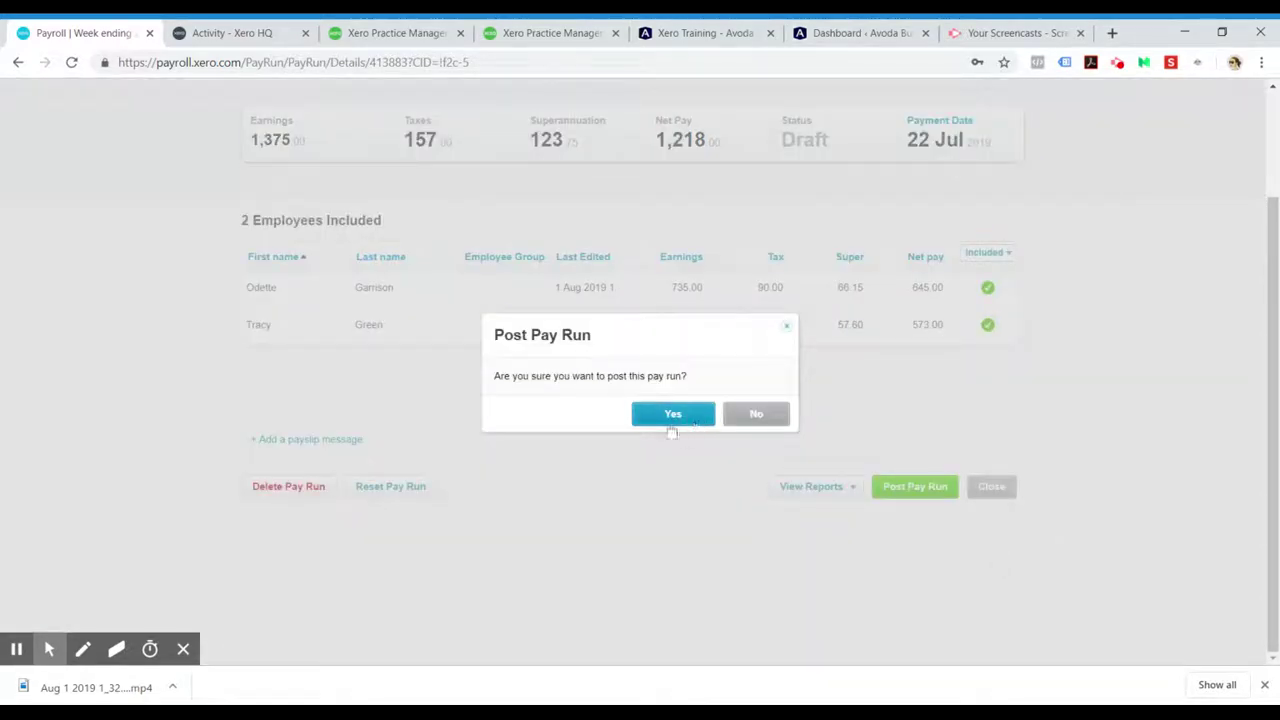
pyautogui.click(675, 414)
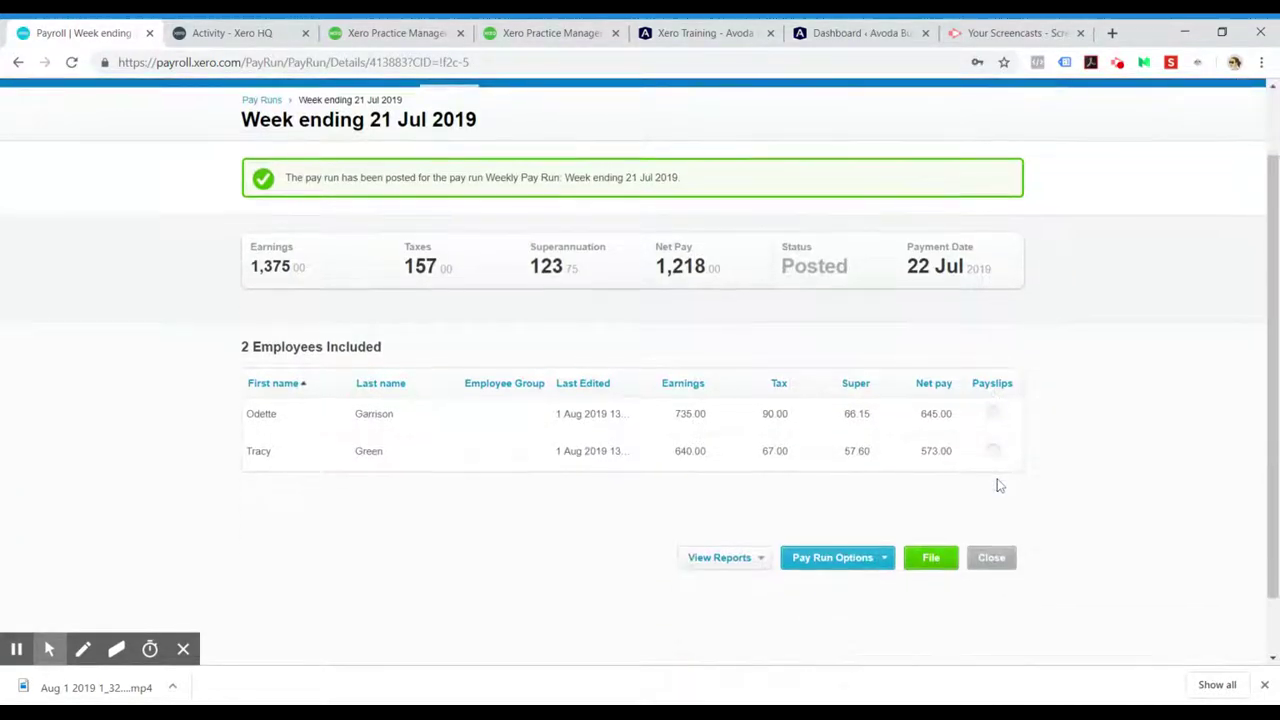
pyautogui.scroll(-1, 998, 486)
pyautogui.moveTo(1272, 438); pyautogui.dragTo(1272, 405)
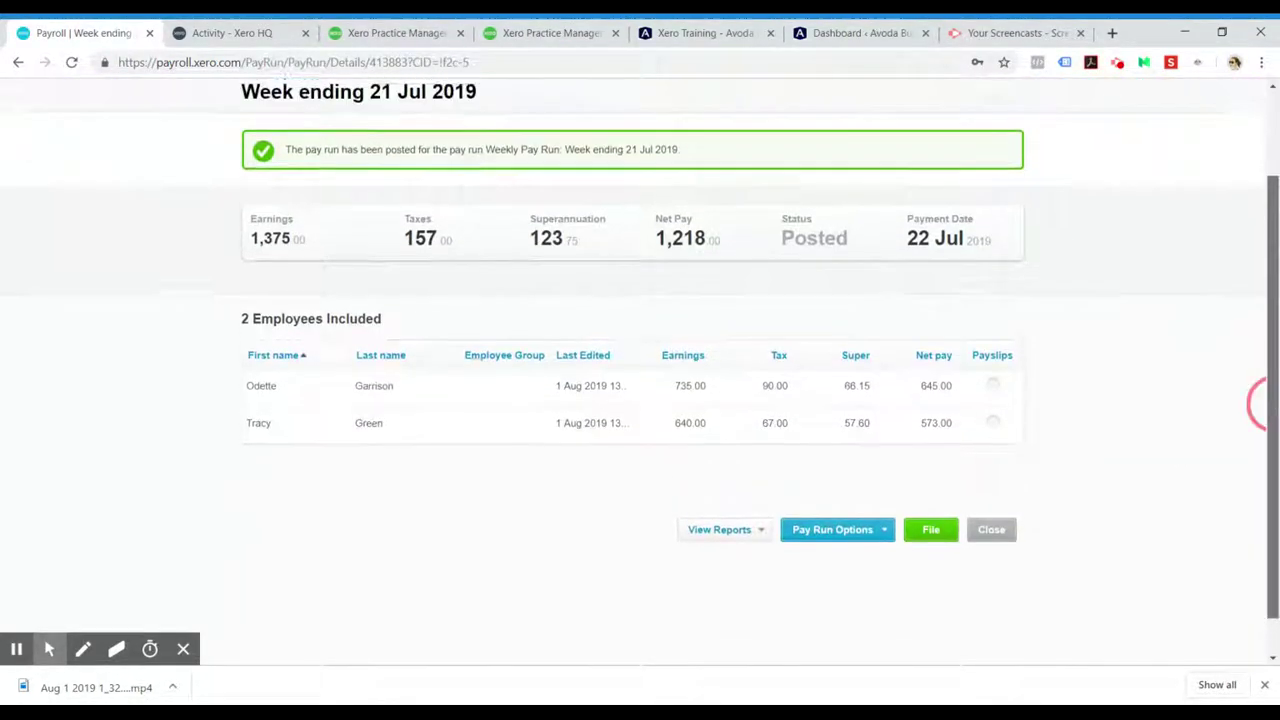
pyautogui.scroll(1, 1262, 404)
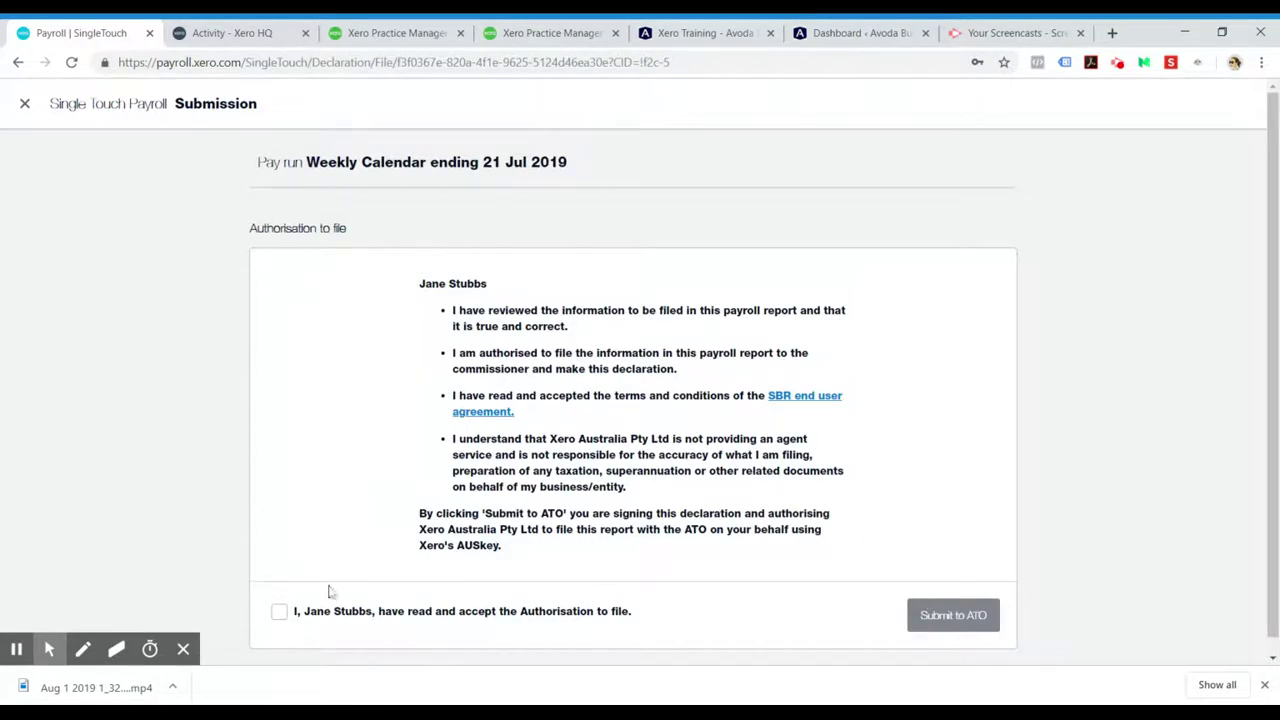
# Accept the filing authorisation and submit the STP filing to the ATO
pyautogui.click(278, 613)
pyautogui.click(964, 615)
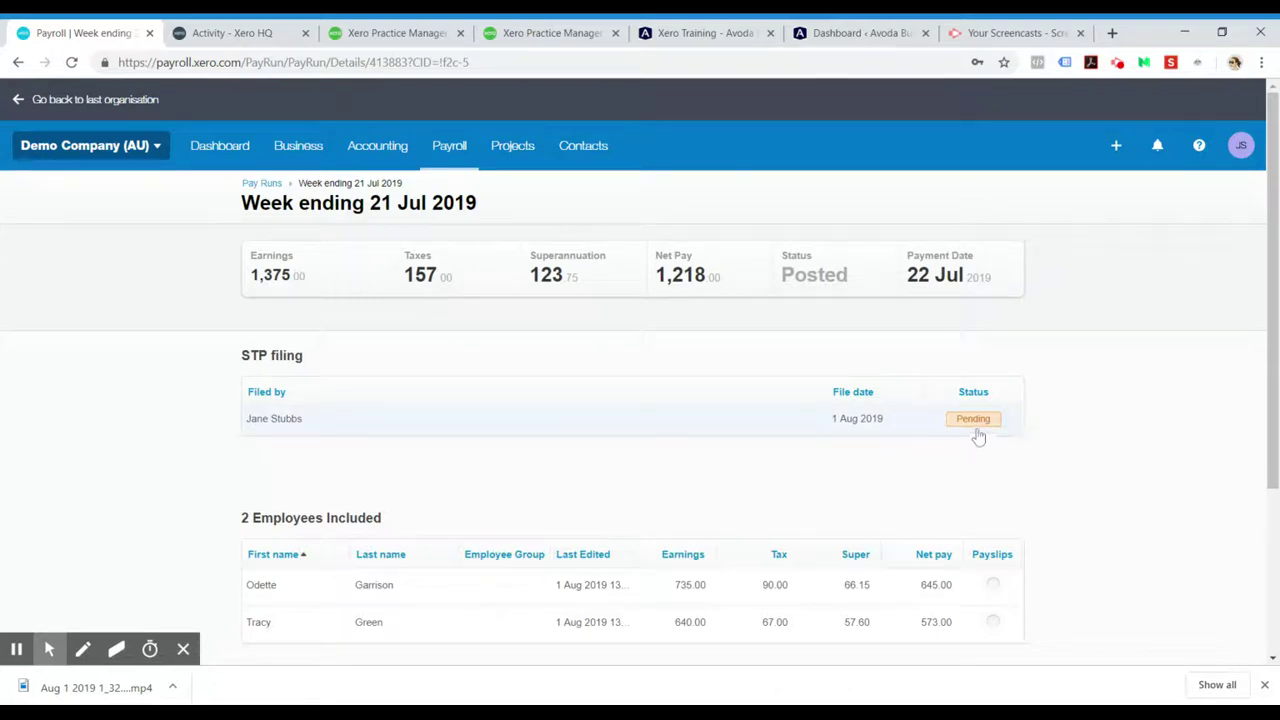
# Email payslips to both employees from Pay Run Options > Email Payslips
pyautogui.scroll(-1, 1052, 436)
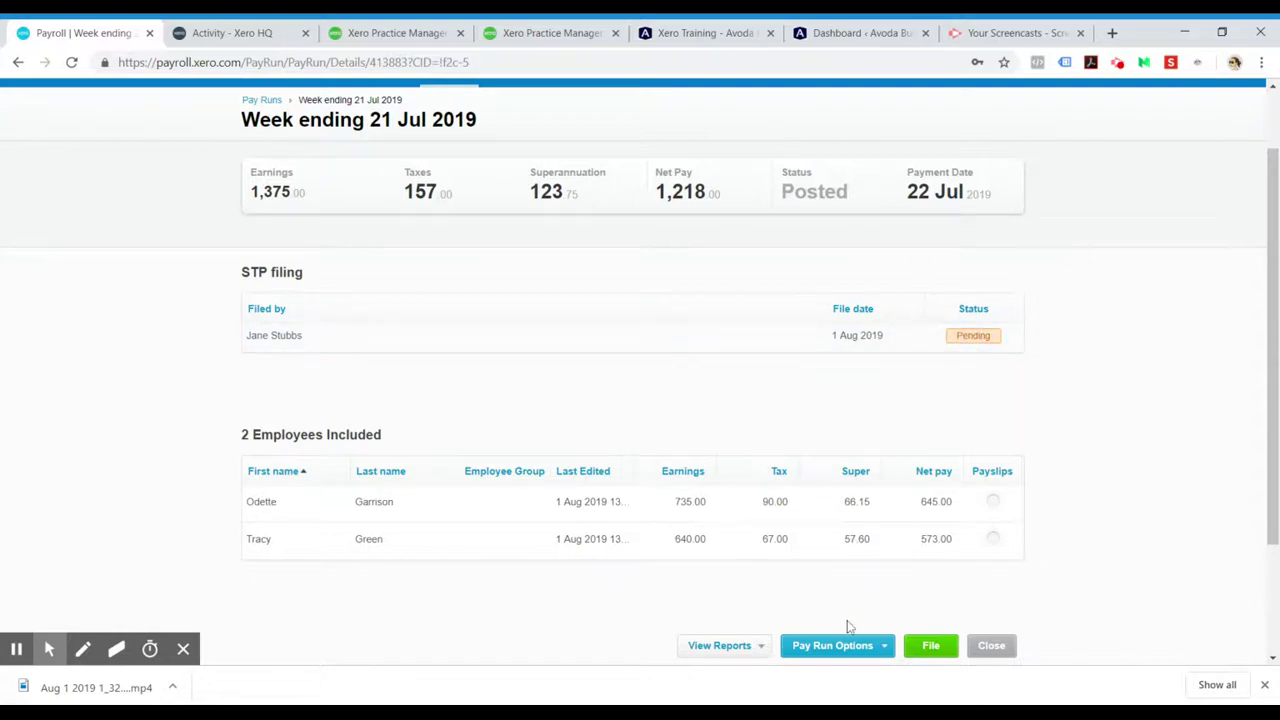
pyautogui.scroll(-1, 847, 625)
pyautogui.click(872, 558)
pyautogui.scroll(-1, 872, 555)
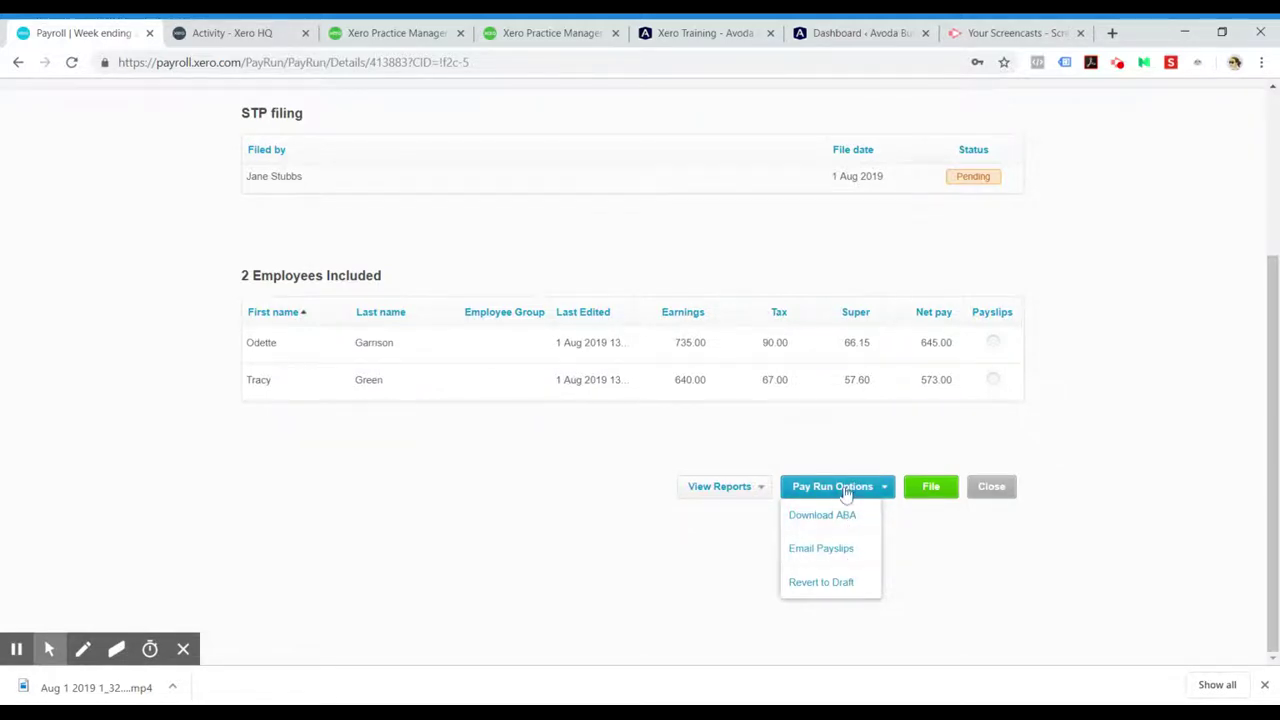
pyautogui.click(840, 549)
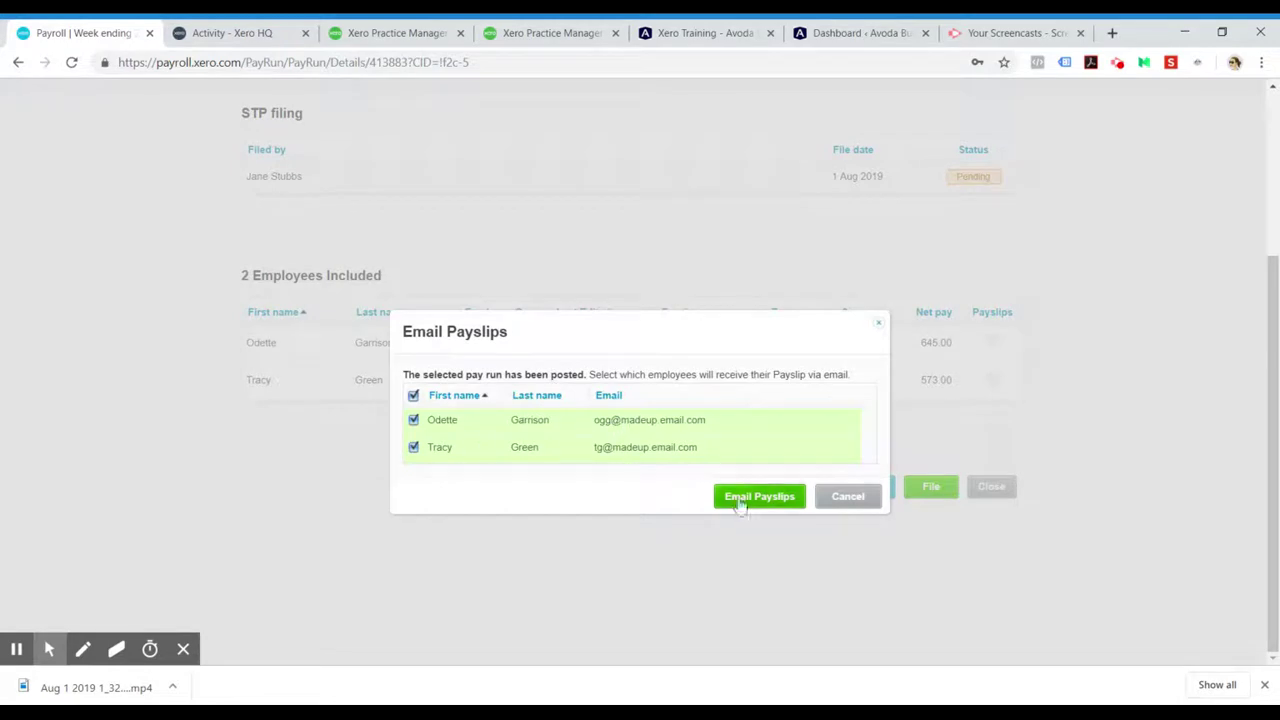
pyautogui.click(748, 506)
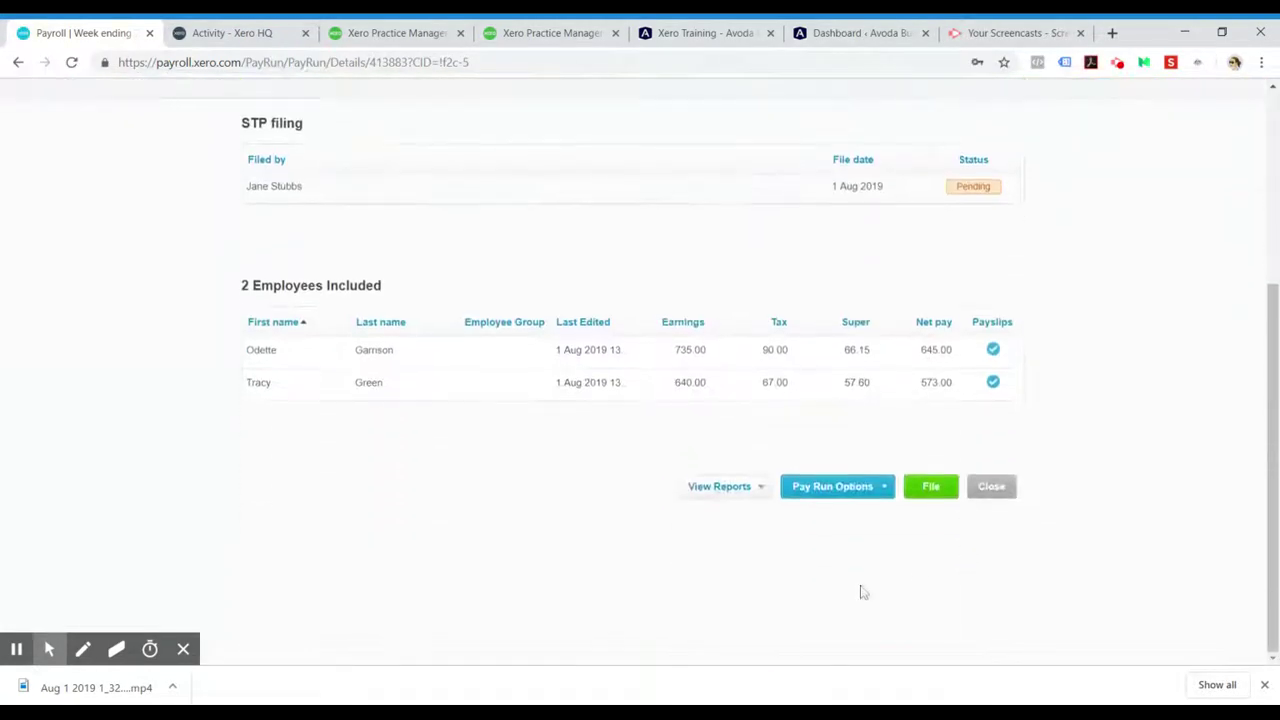
pyautogui.click(863, 494)
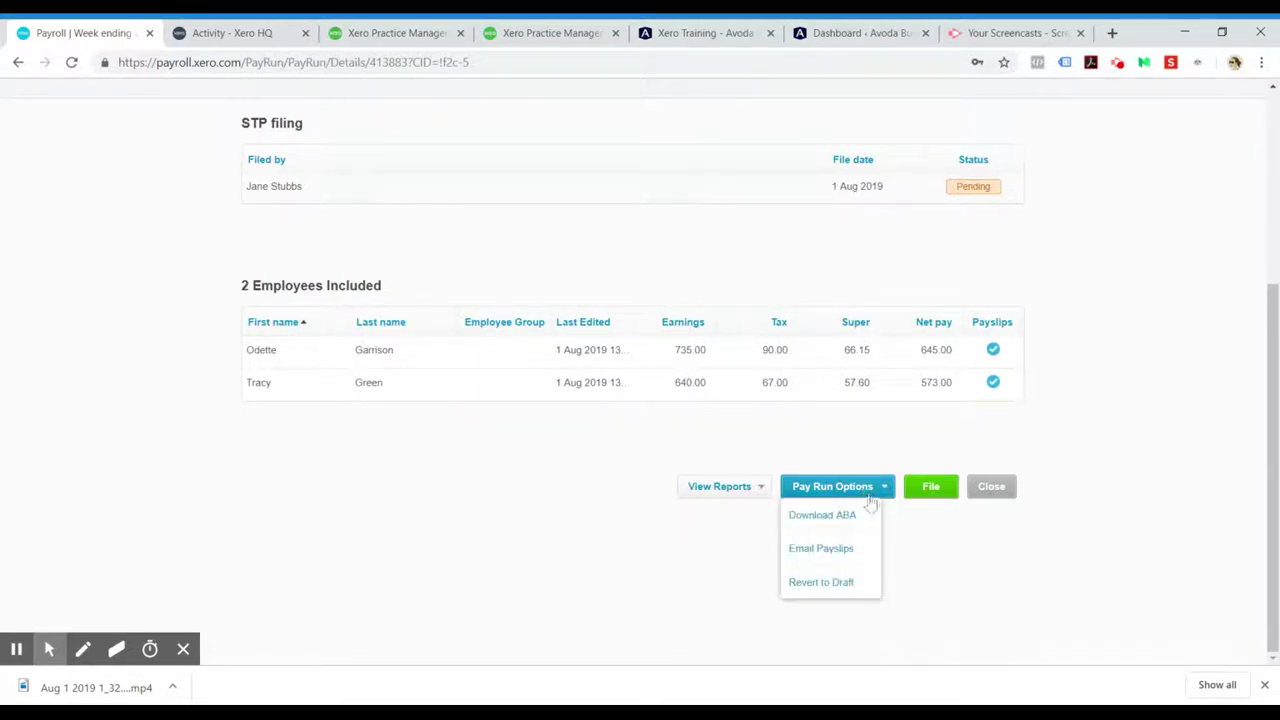
pyautogui.click(1065, 455)
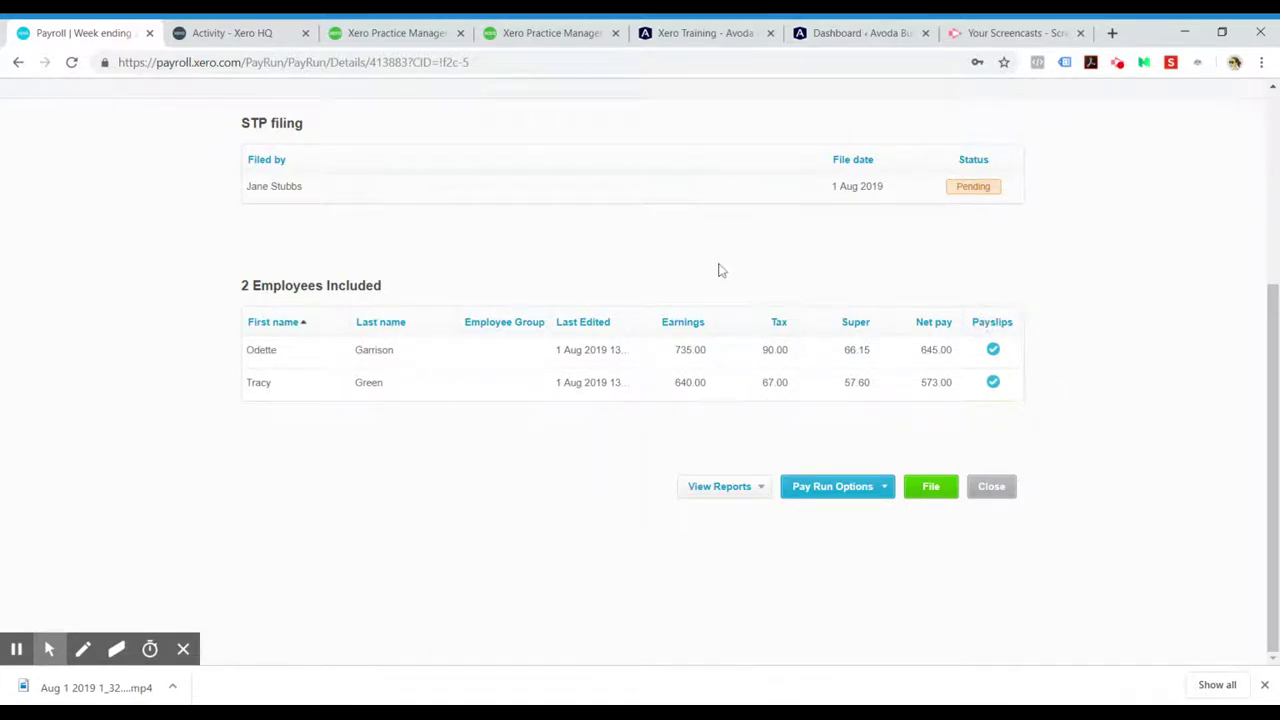
pyautogui.scroll(2, 266, 280)
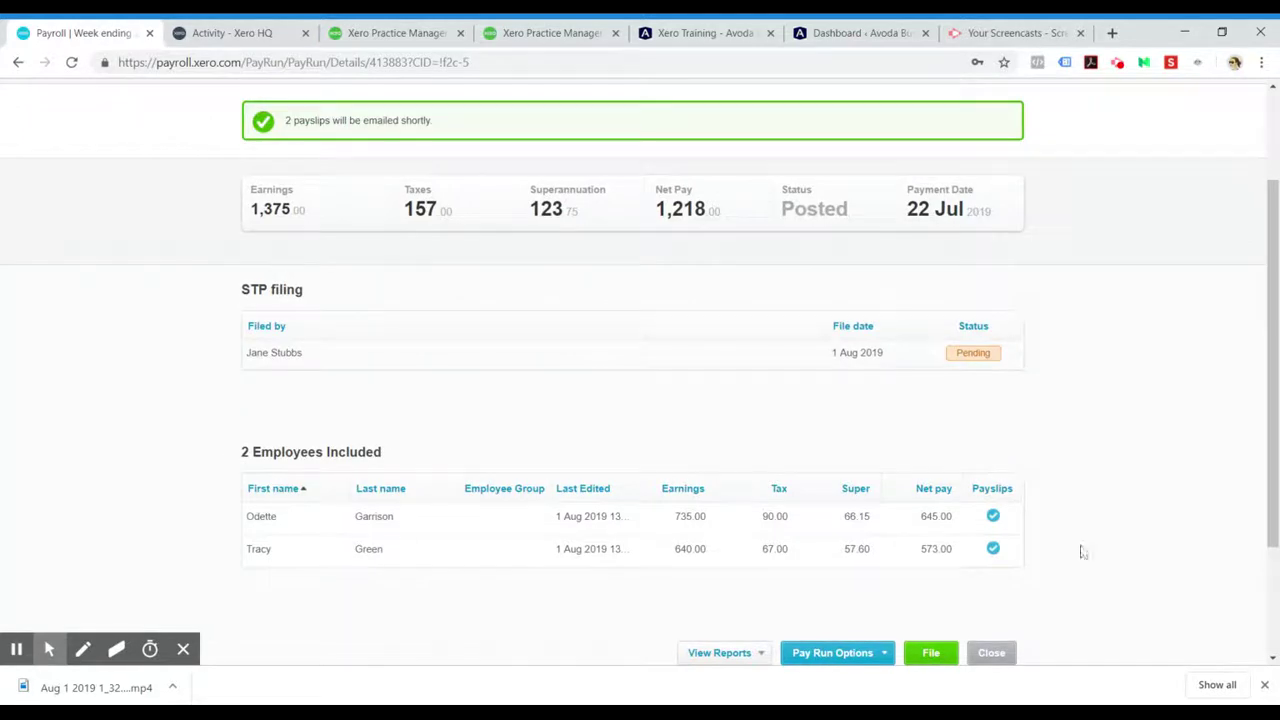
pyautogui.scroll(-1, 1262, 500)
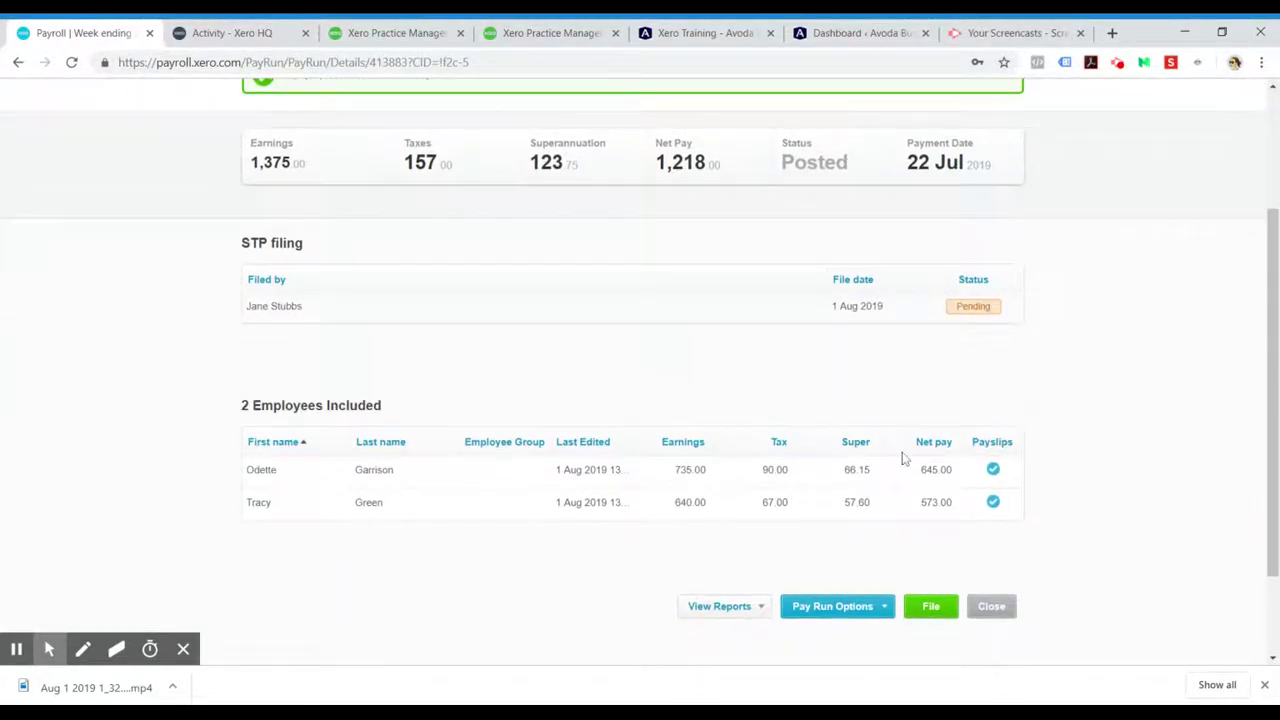
pyautogui.scroll(-1, 1266, 460)
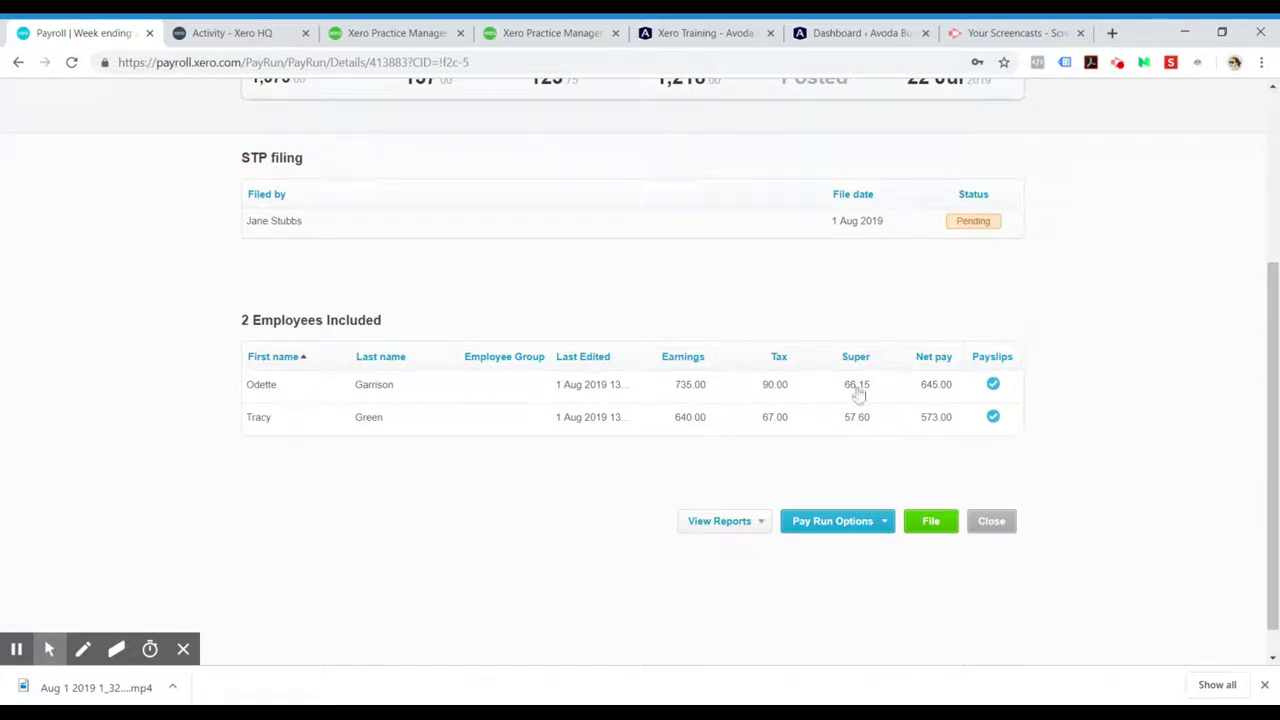
pyautogui.moveTo(1266, 428); pyautogui.dragTo(1250, 374)
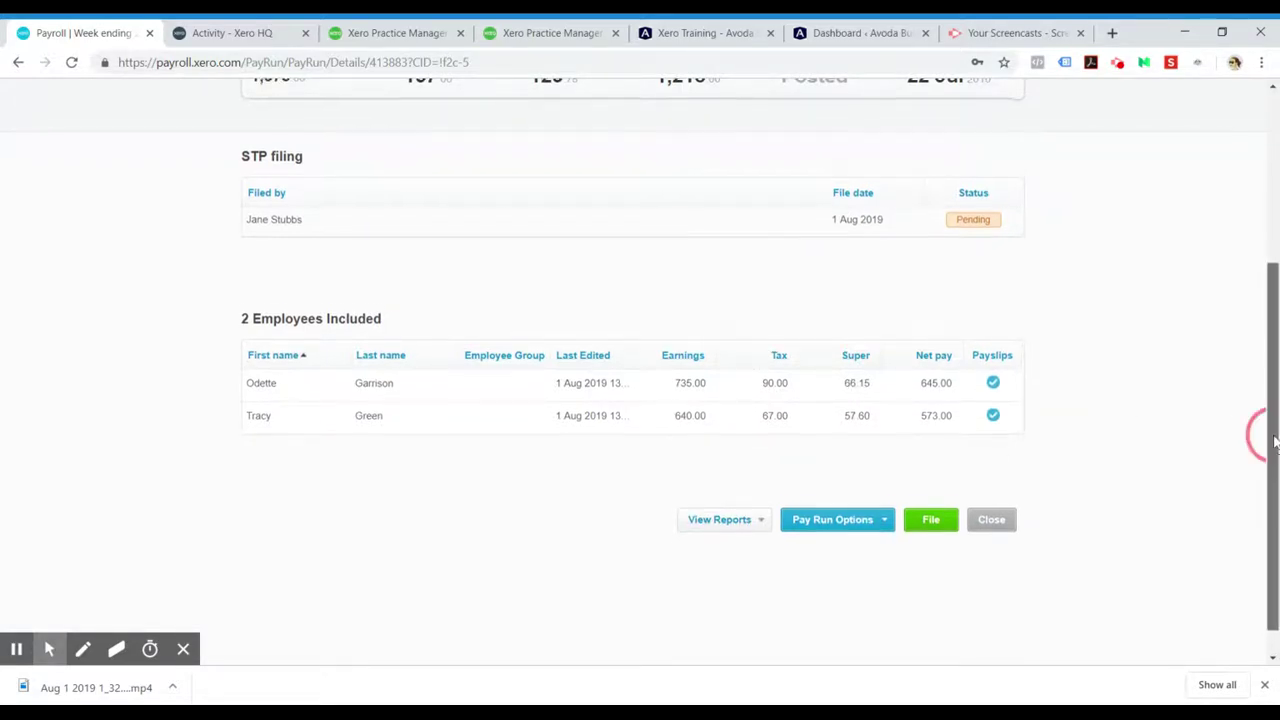
pyautogui.scroll(-1, 1250, 374)
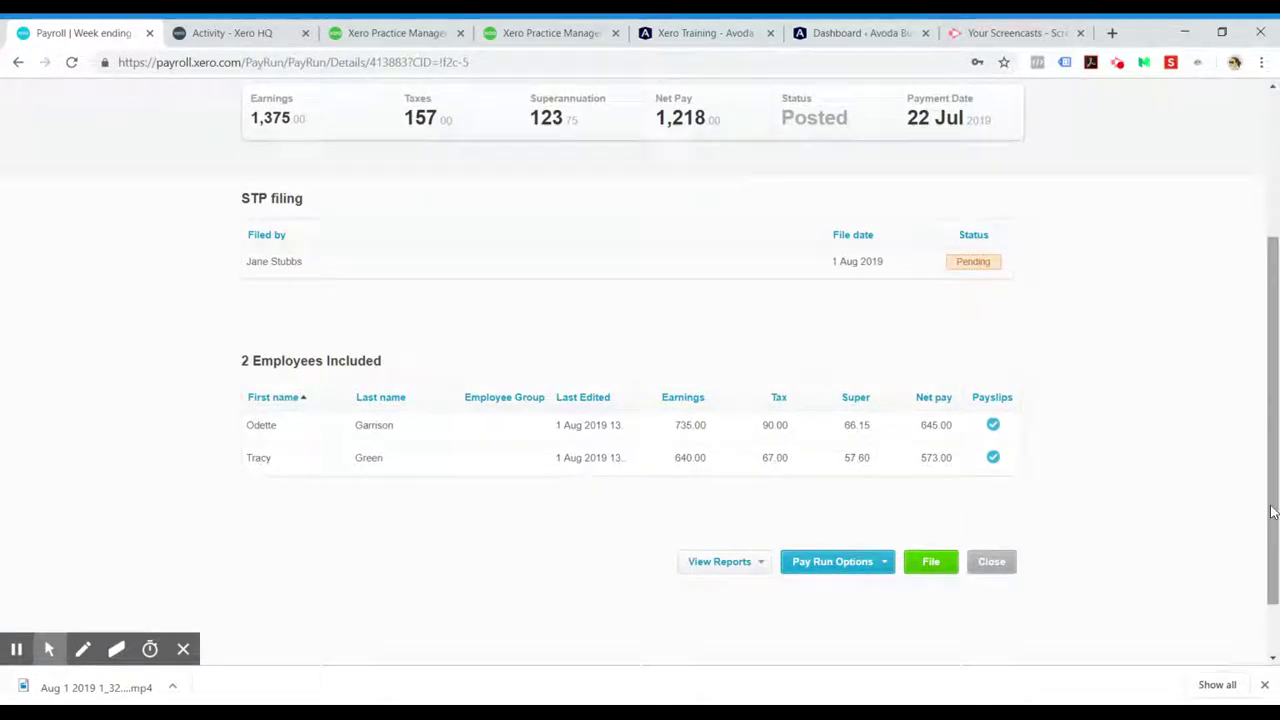
pyautogui.scroll(-1, 1265, 514)
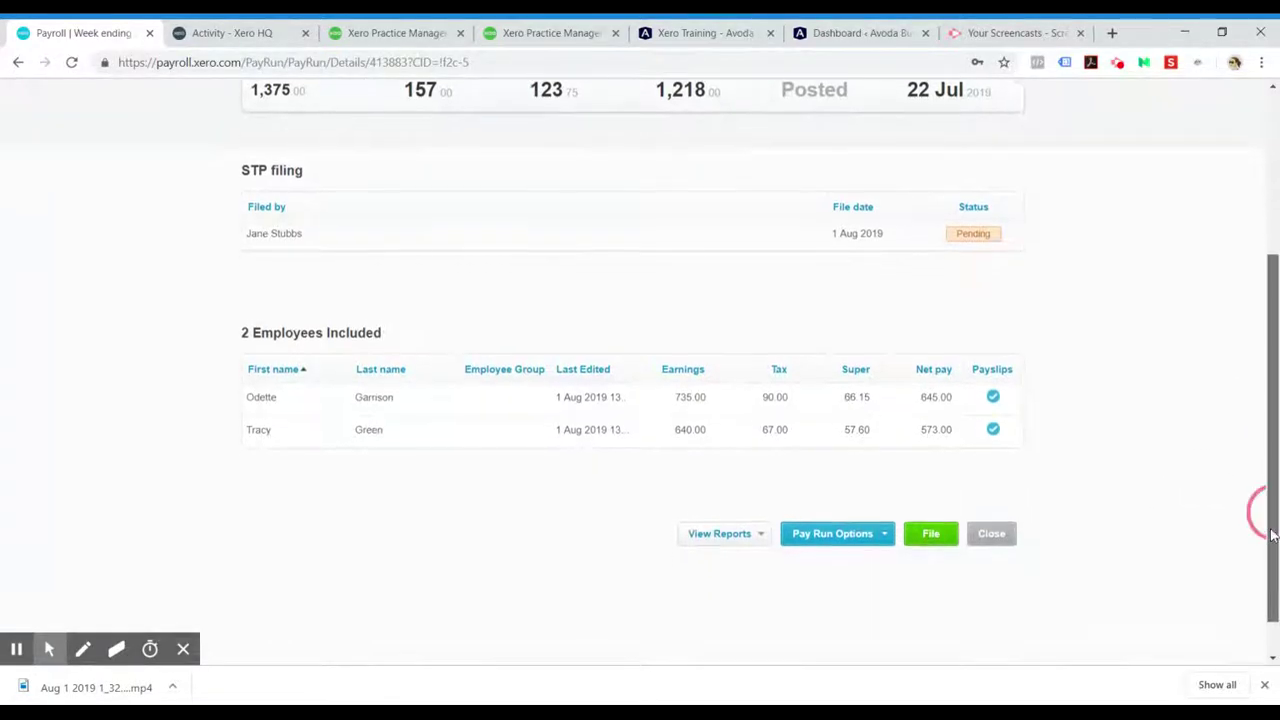
pyautogui.click(877, 520)
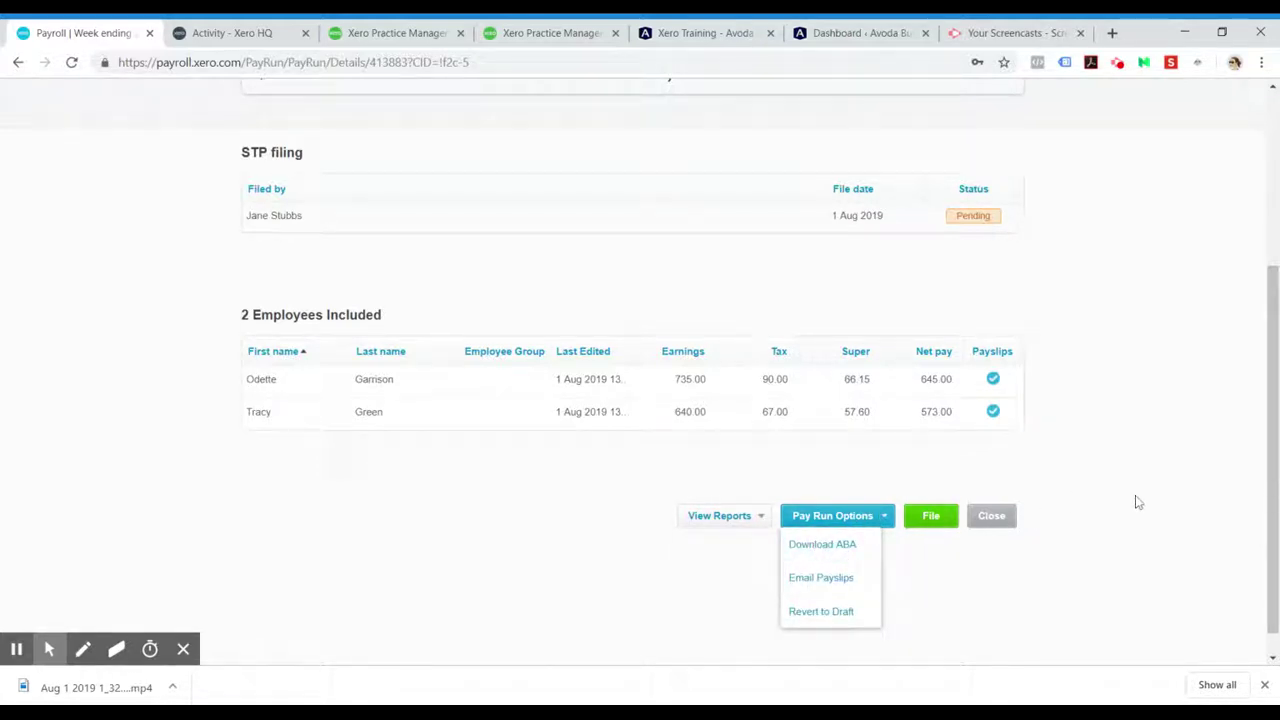
pyautogui.moveTo(1262, 542); pyautogui.dragTo(1275, 425)
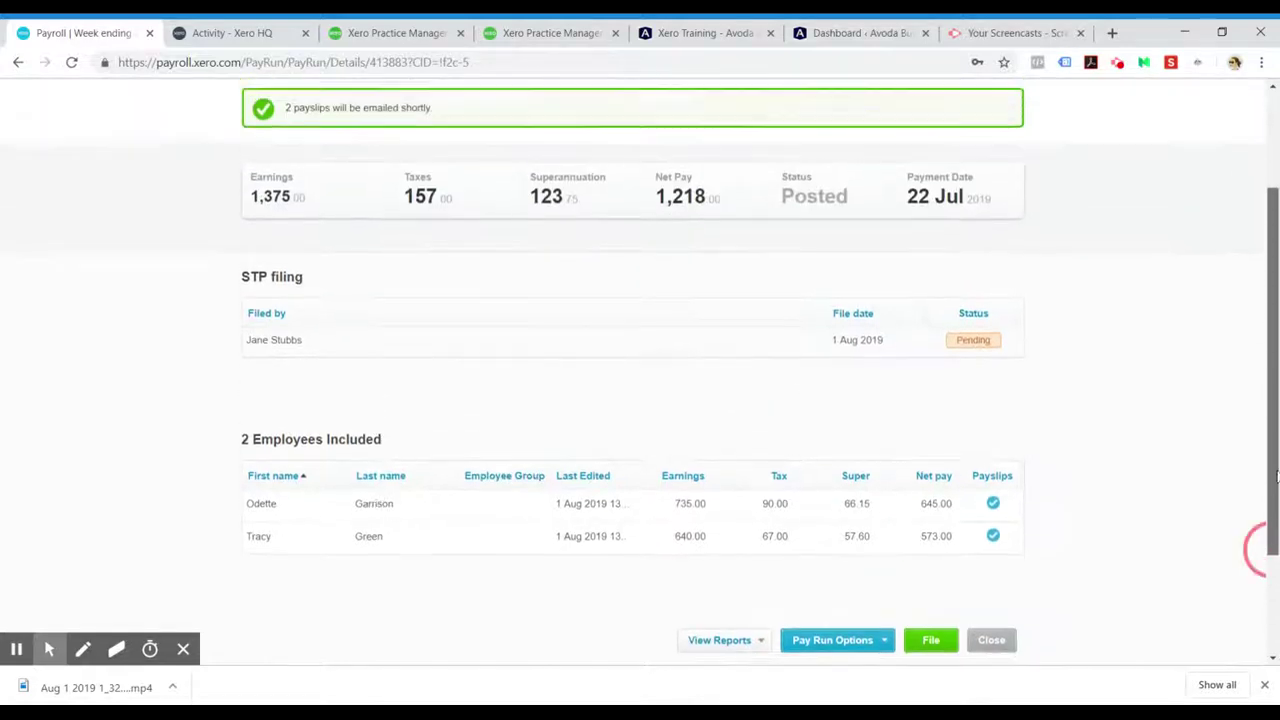
pyautogui.scroll(-3, 400, 450)
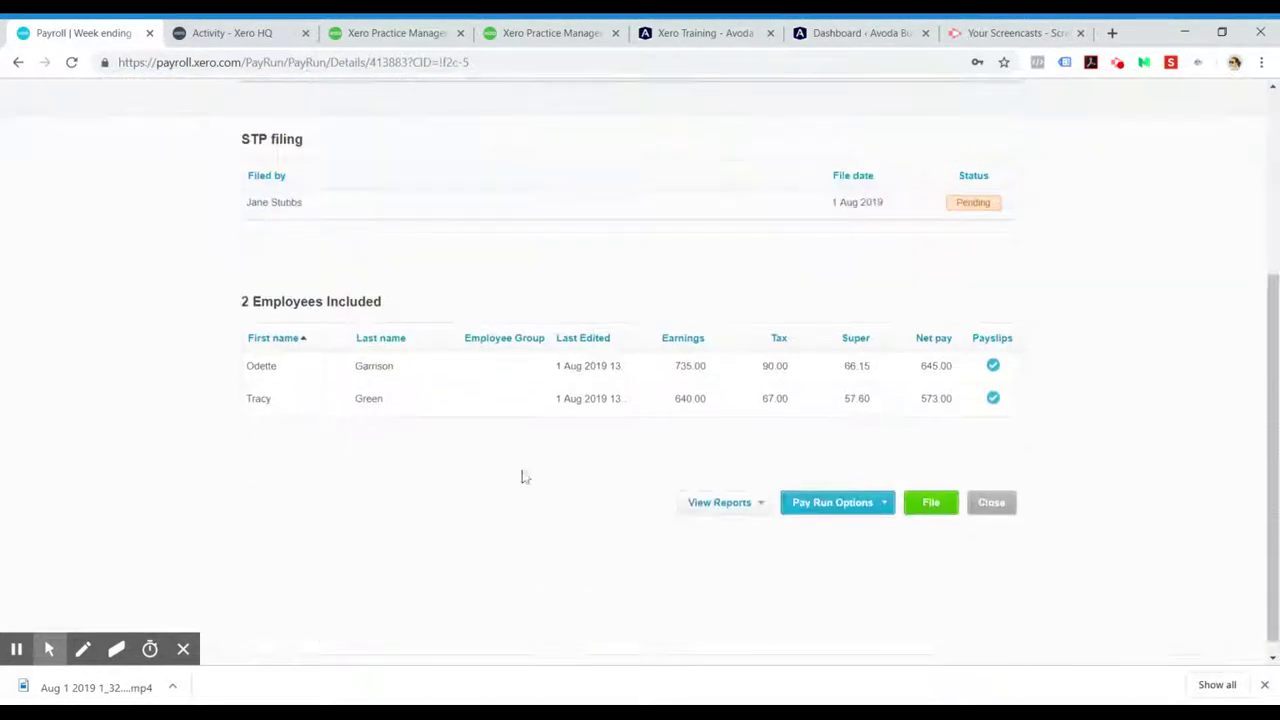
pyautogui.click(758, 503)
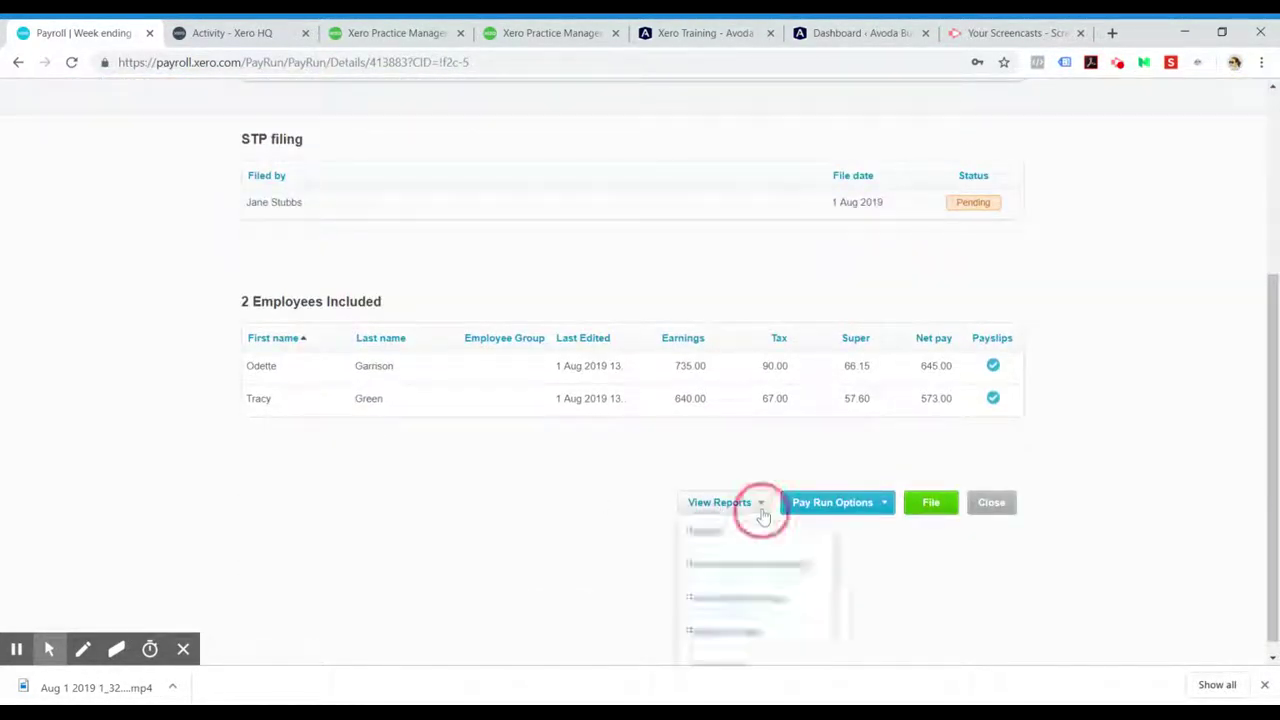
pyautogui.click(1072, 558)
pyautogui.scroll(2, 1140, 410)
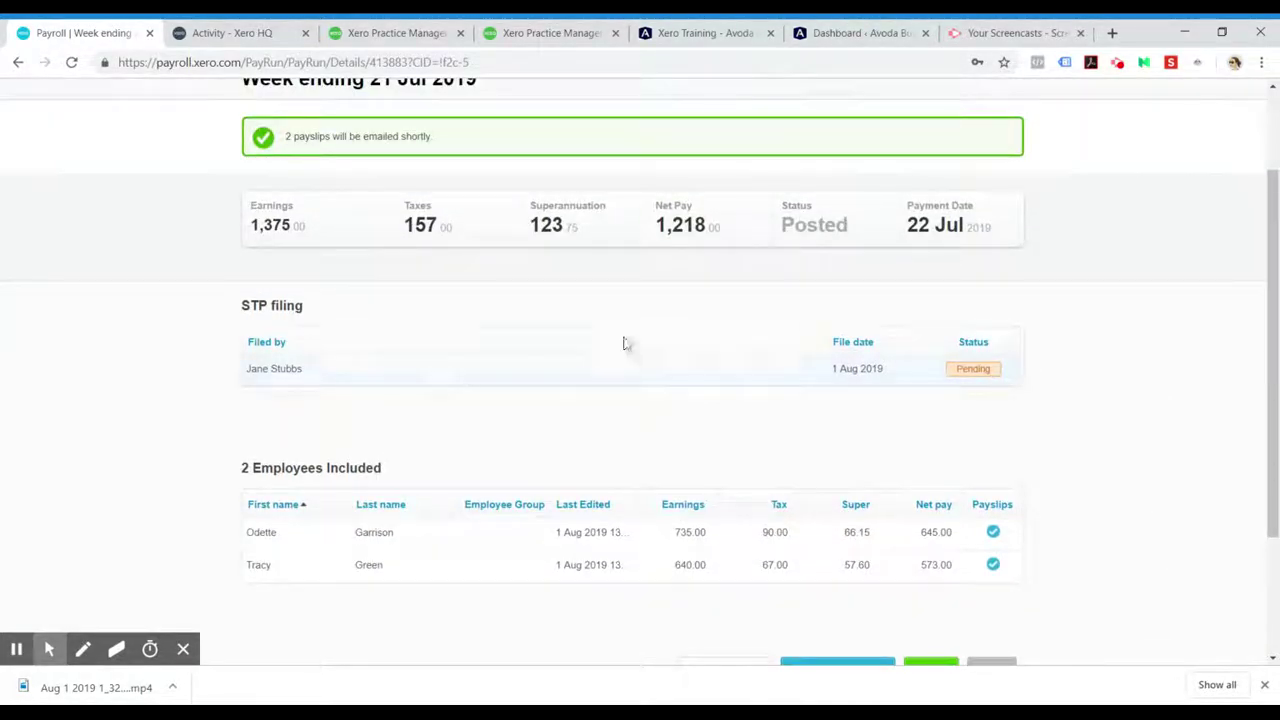